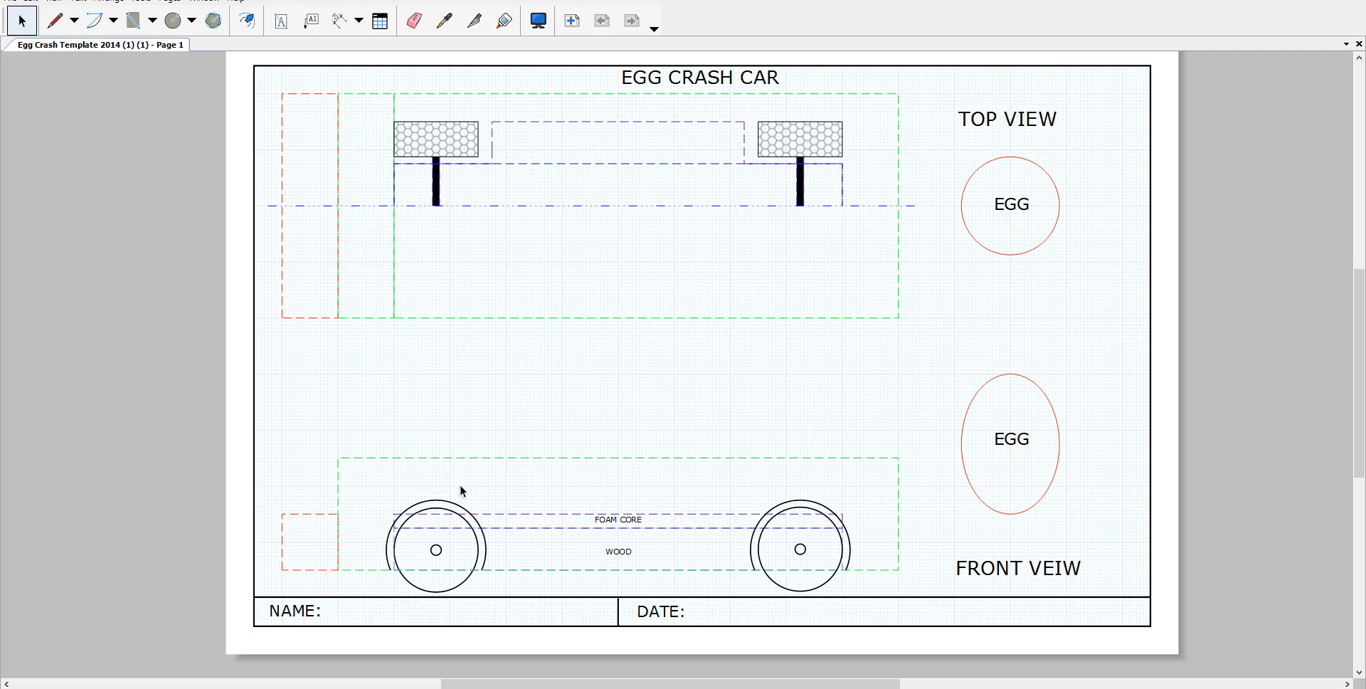
Step: Type the student's name after the NAME: label in the title block
click(314, 619)
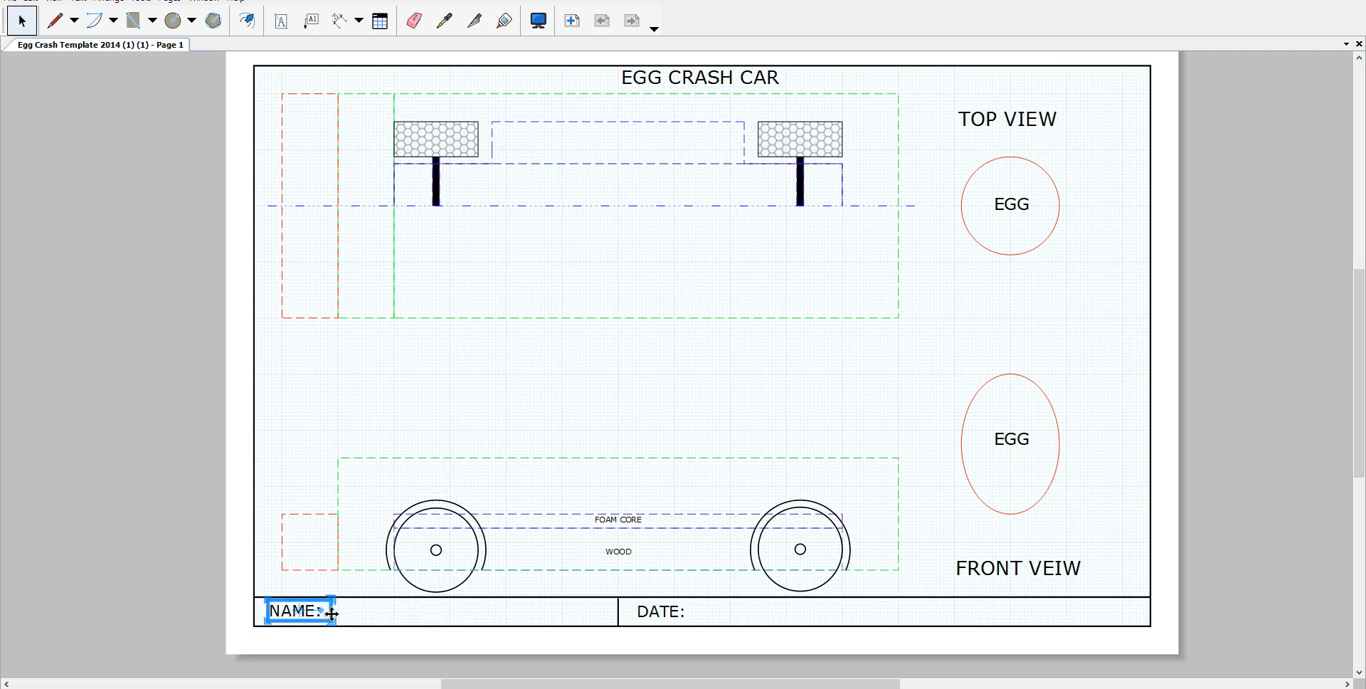
double_click(322, 615)
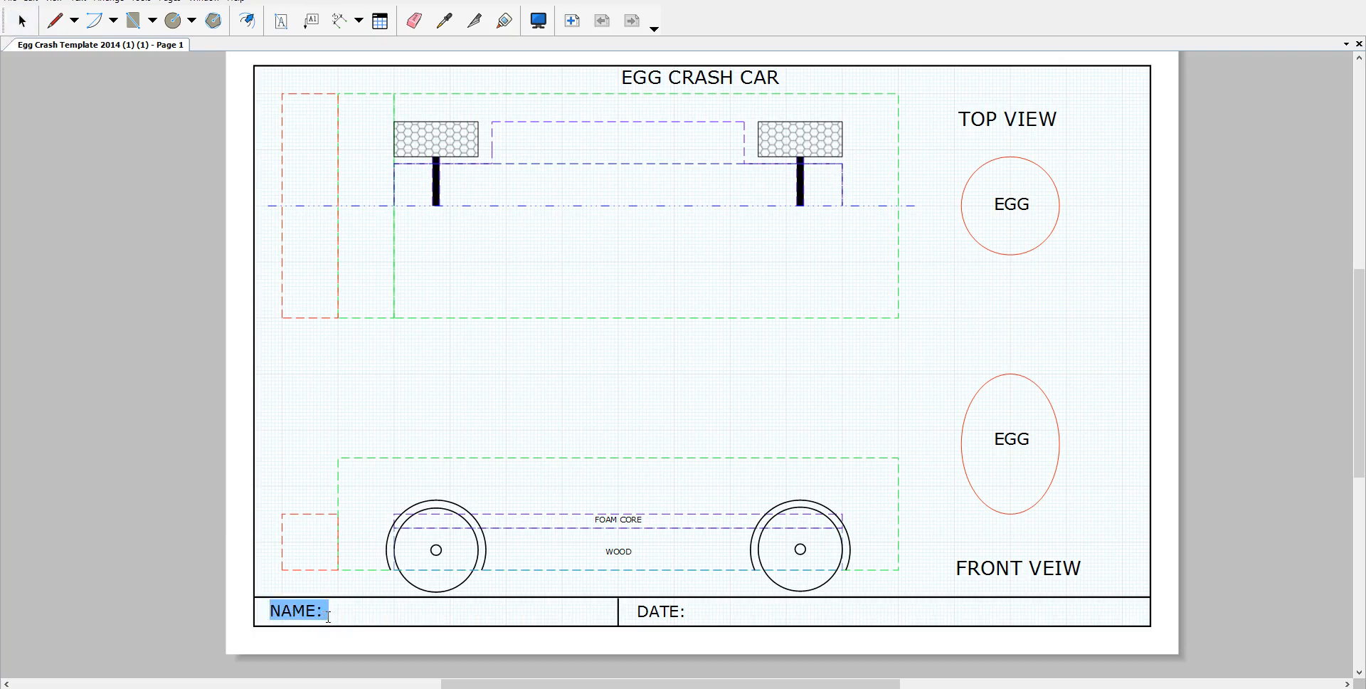
click(329, 616)
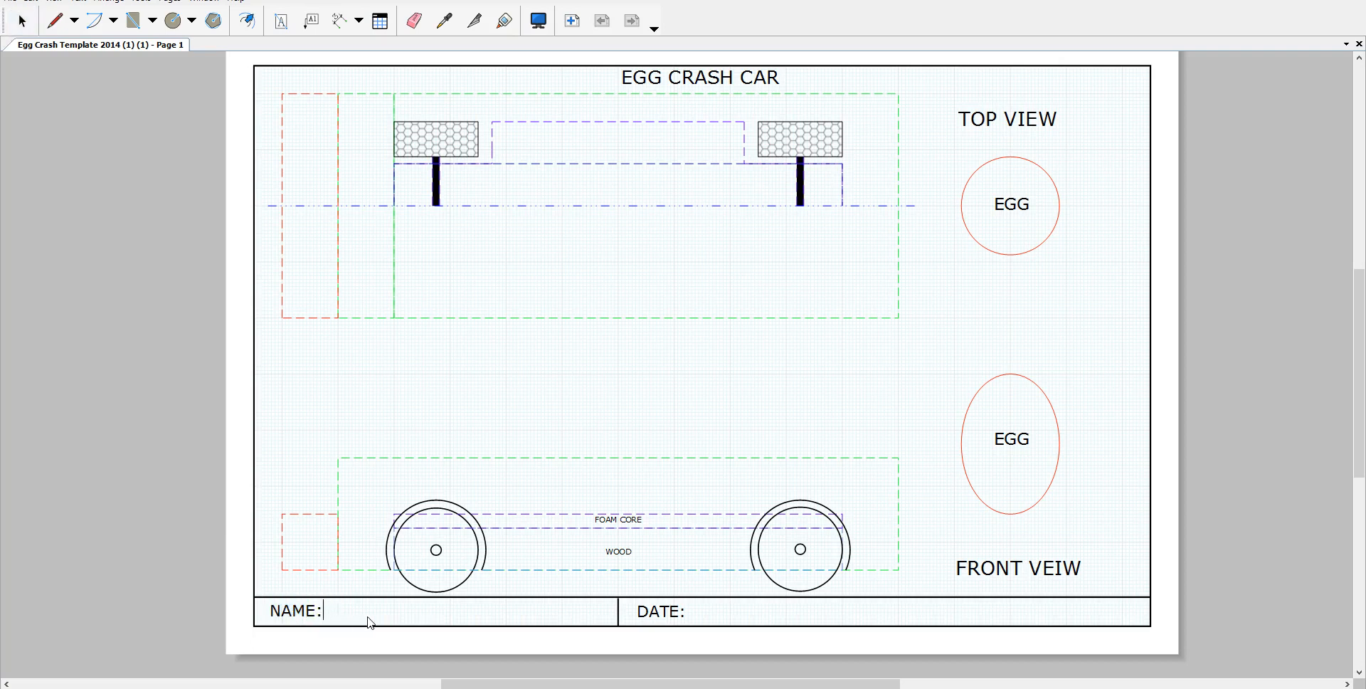
key(Caps_Lock)
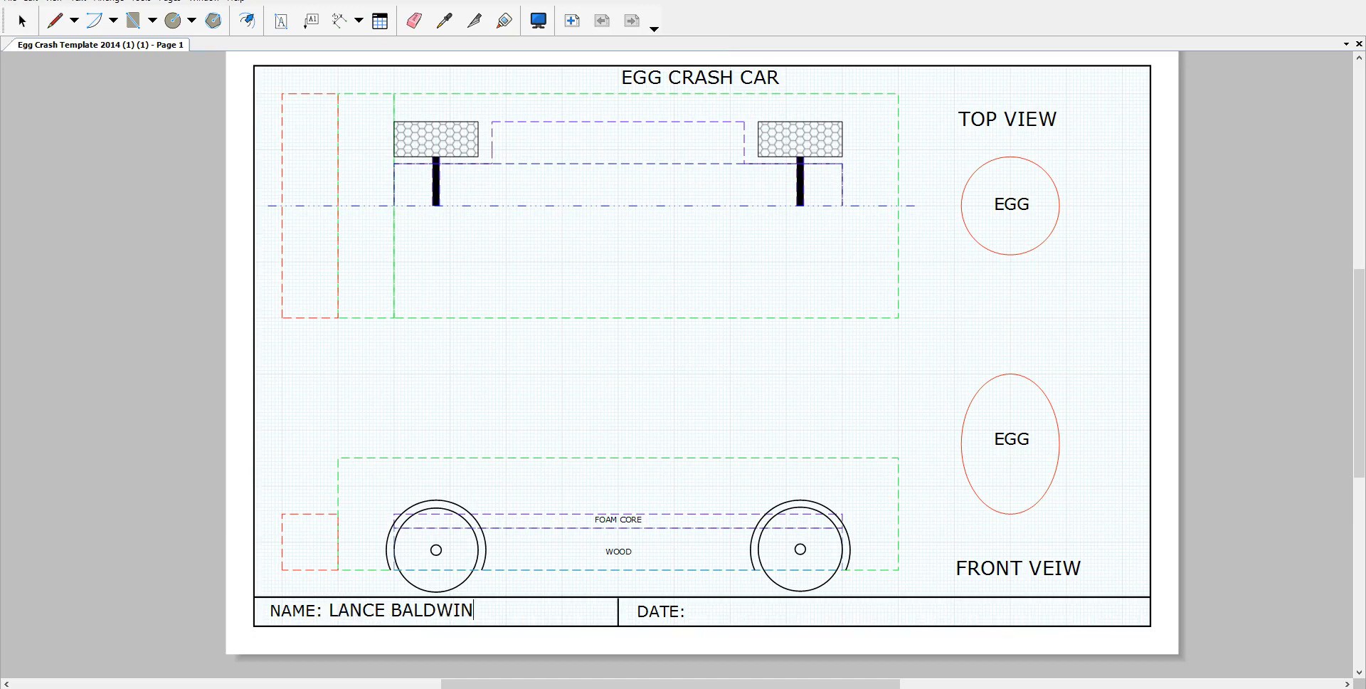
click(683, 616)
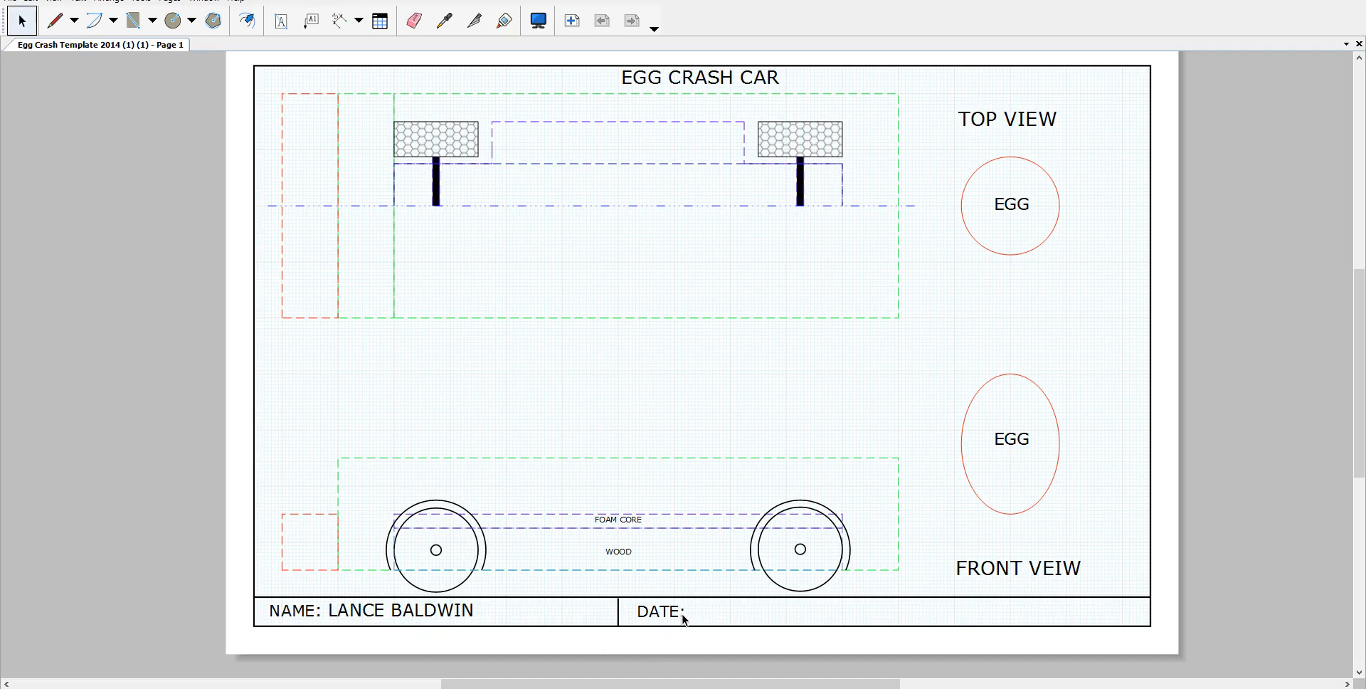
Step: Enter the date 12/1/17 after the DATE: label
double_click(684, 618)
click(694, 613)
text(12/1)
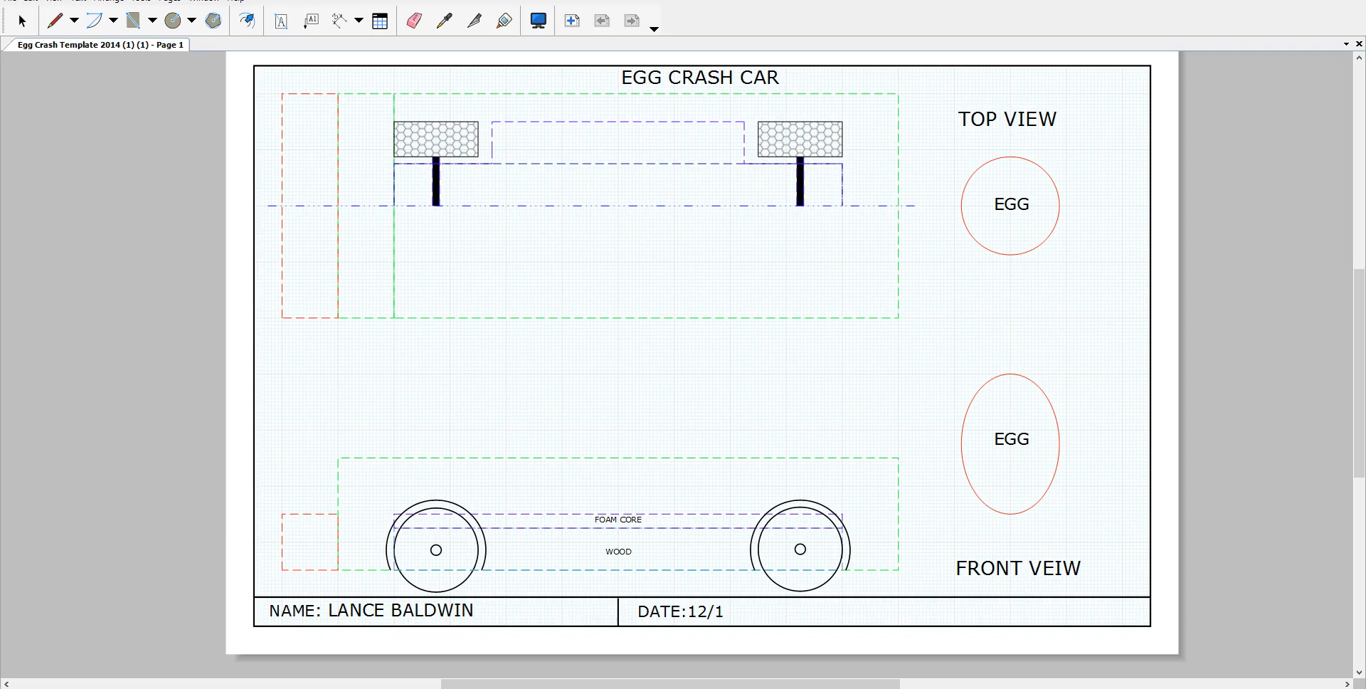
text(/17)
click(689, 610)
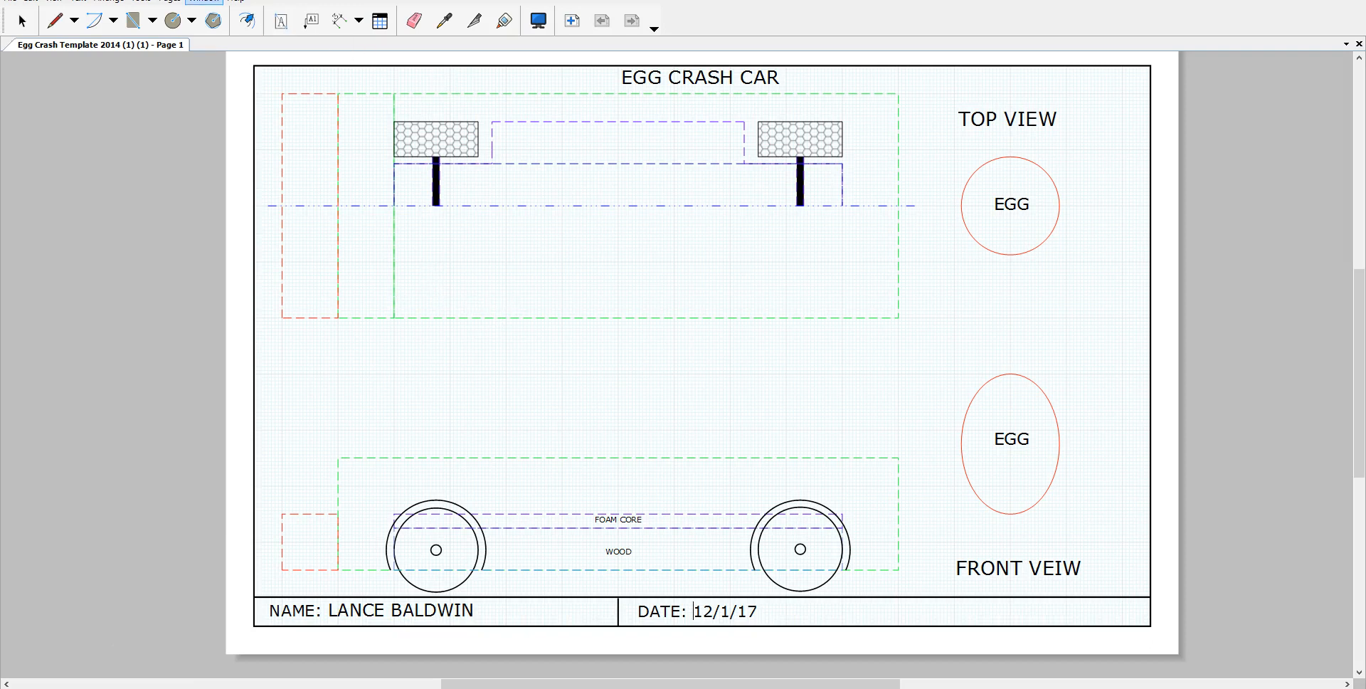
Step: Show the style tray panels and select the Lines tool
click(206, 3)
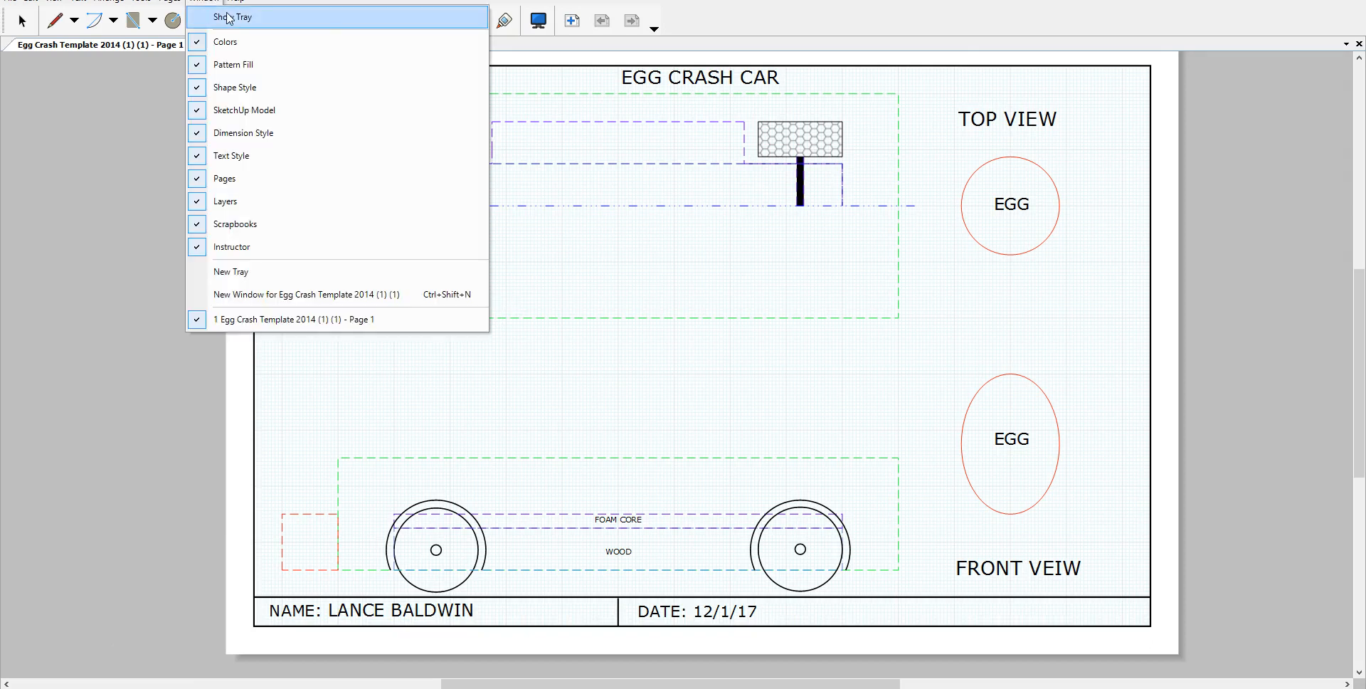
click(228, 15)
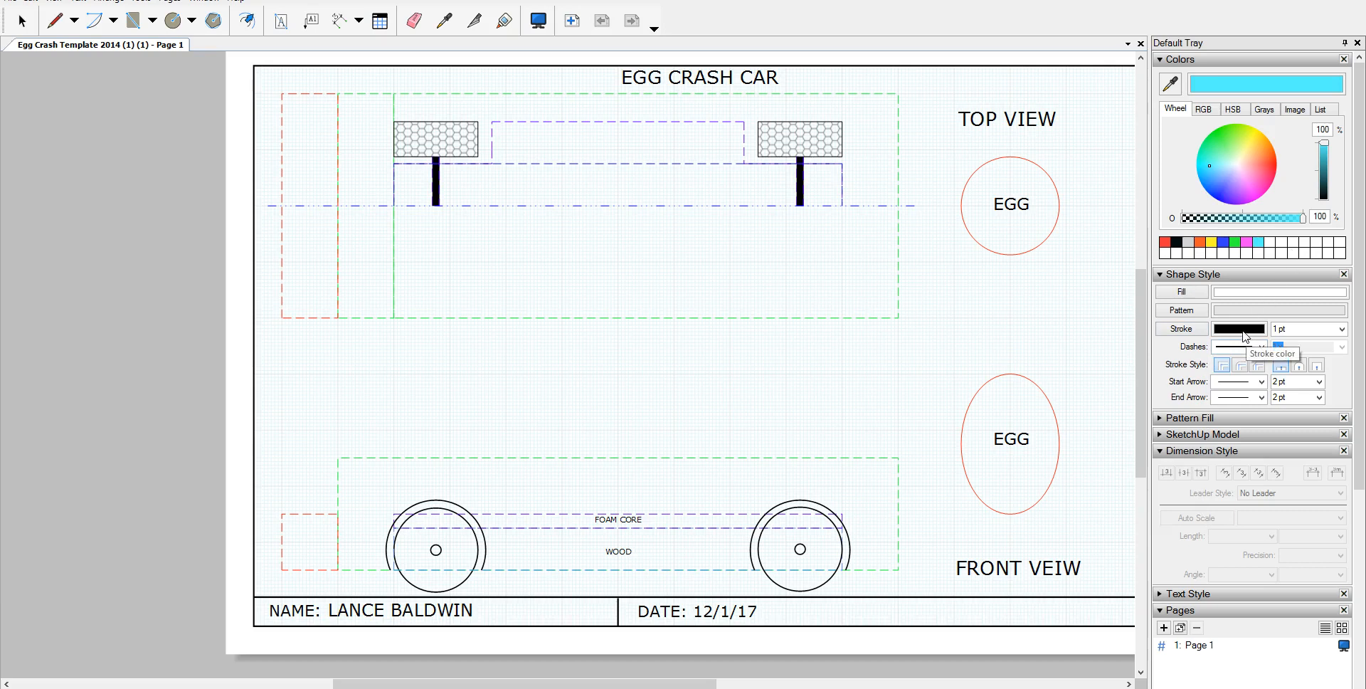
click(54, 22)
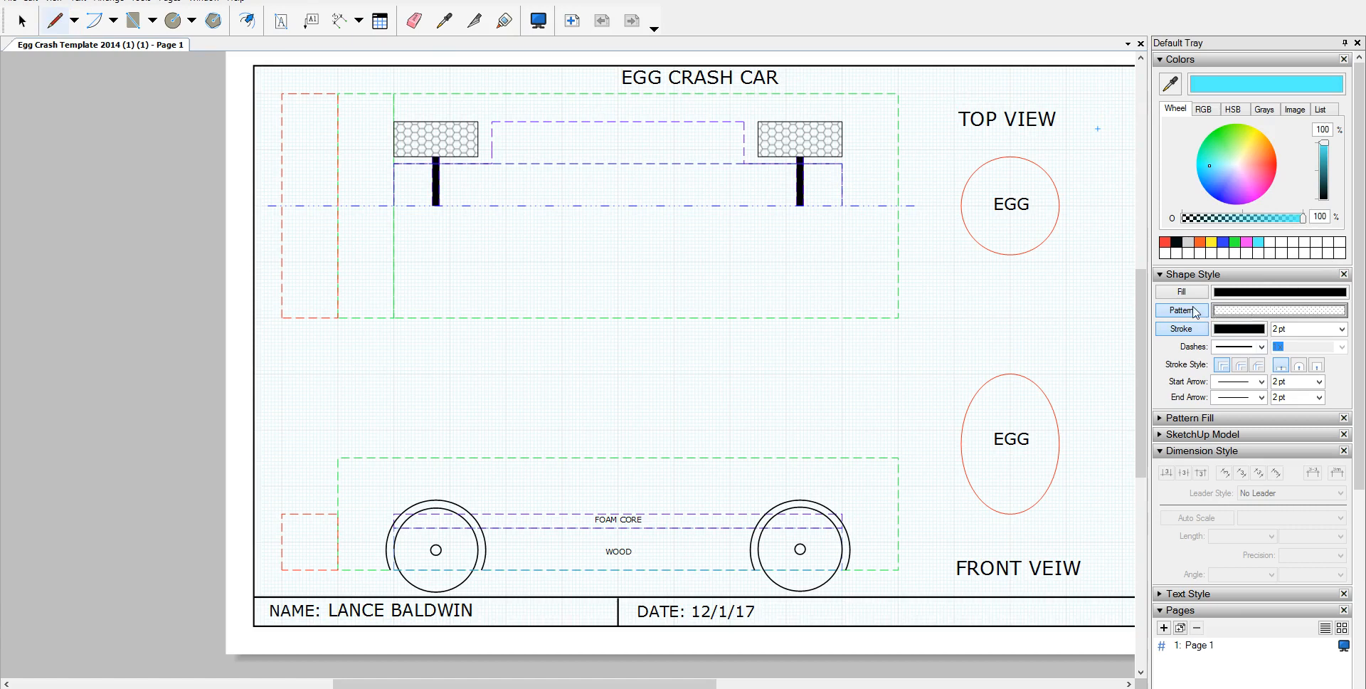
Step: Turn off pattern fill for new shapes and undo the stray trial arc
click(94, 21)
click(369, 422)
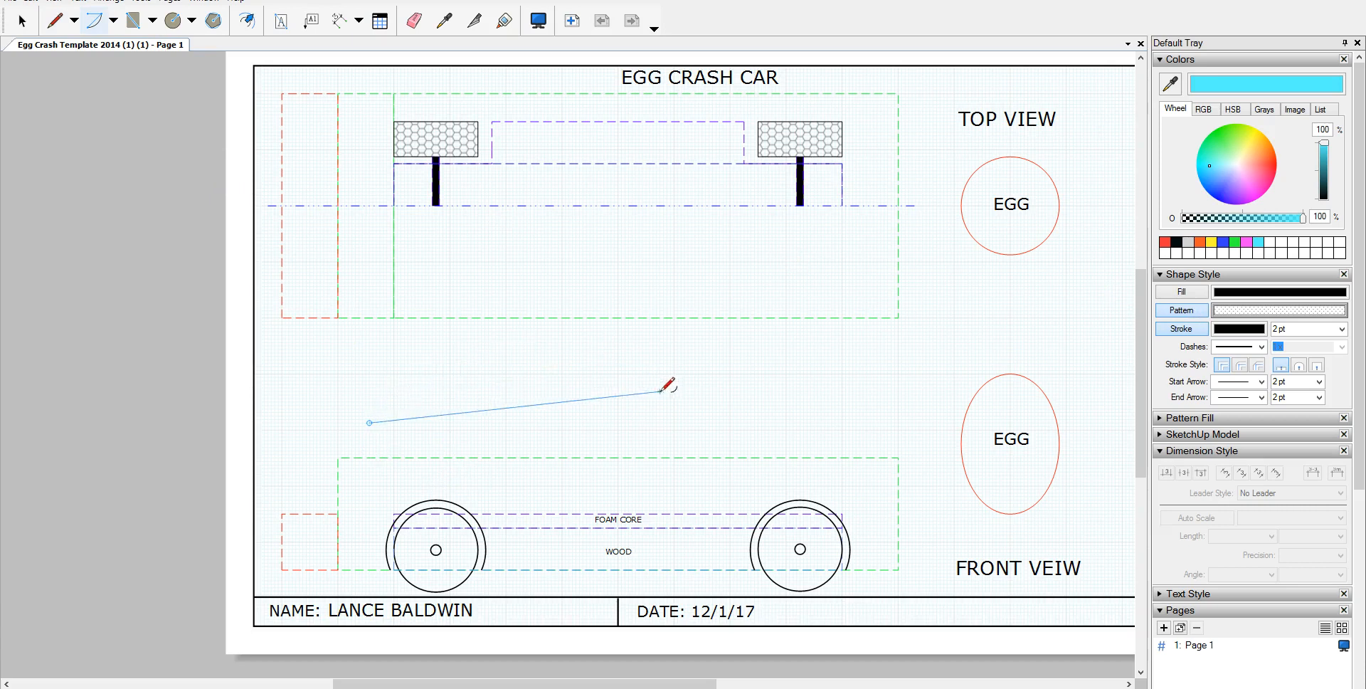
click(468, 391)
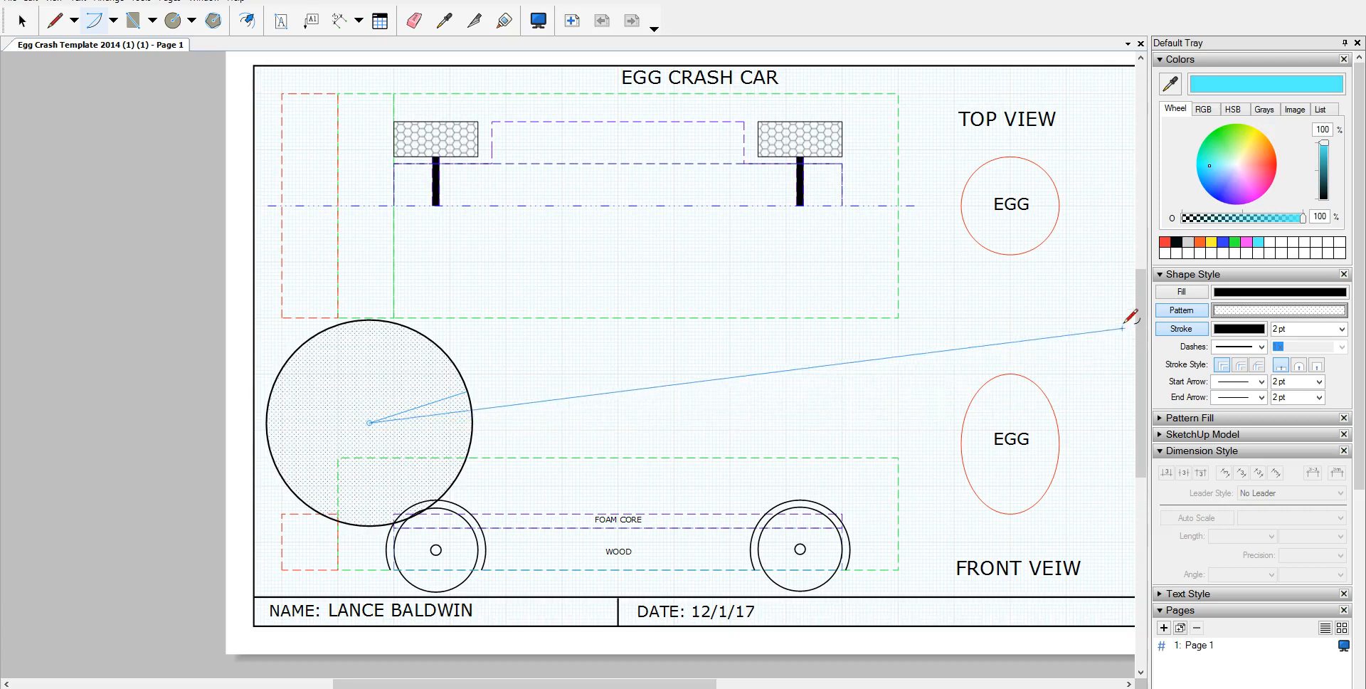
click(1186, 311)
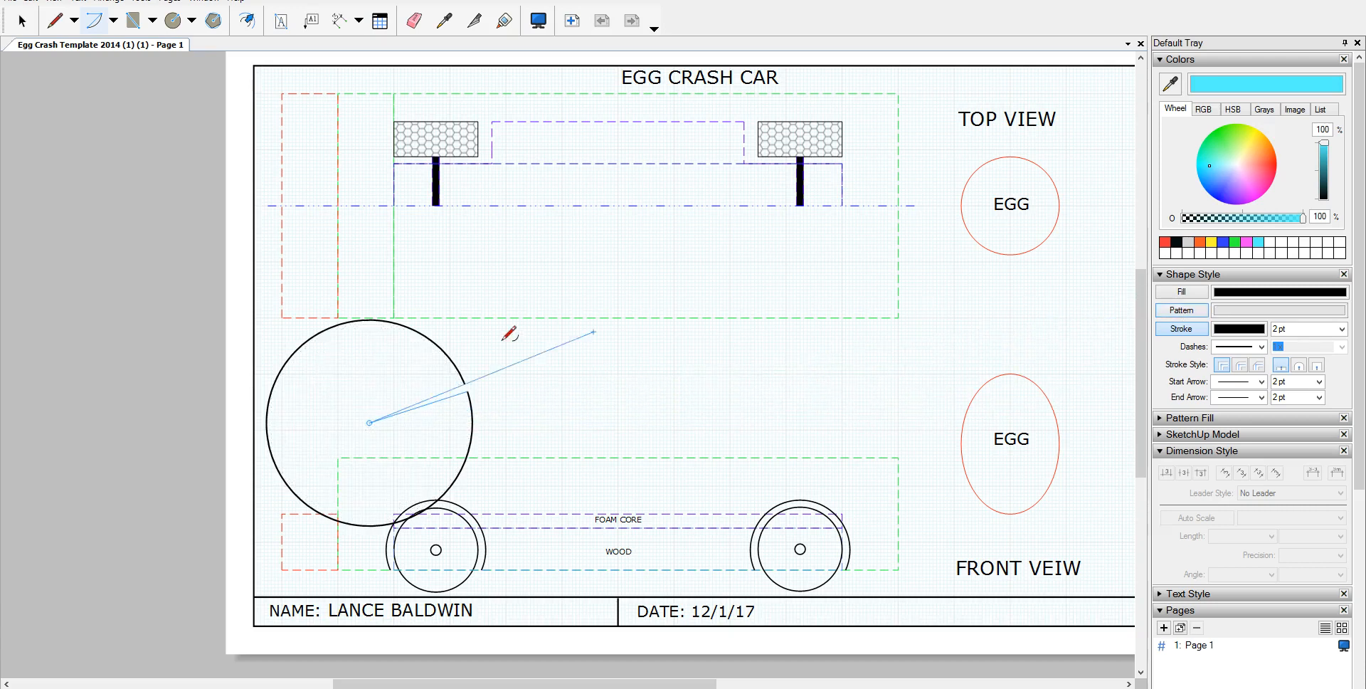
click(52, 26)
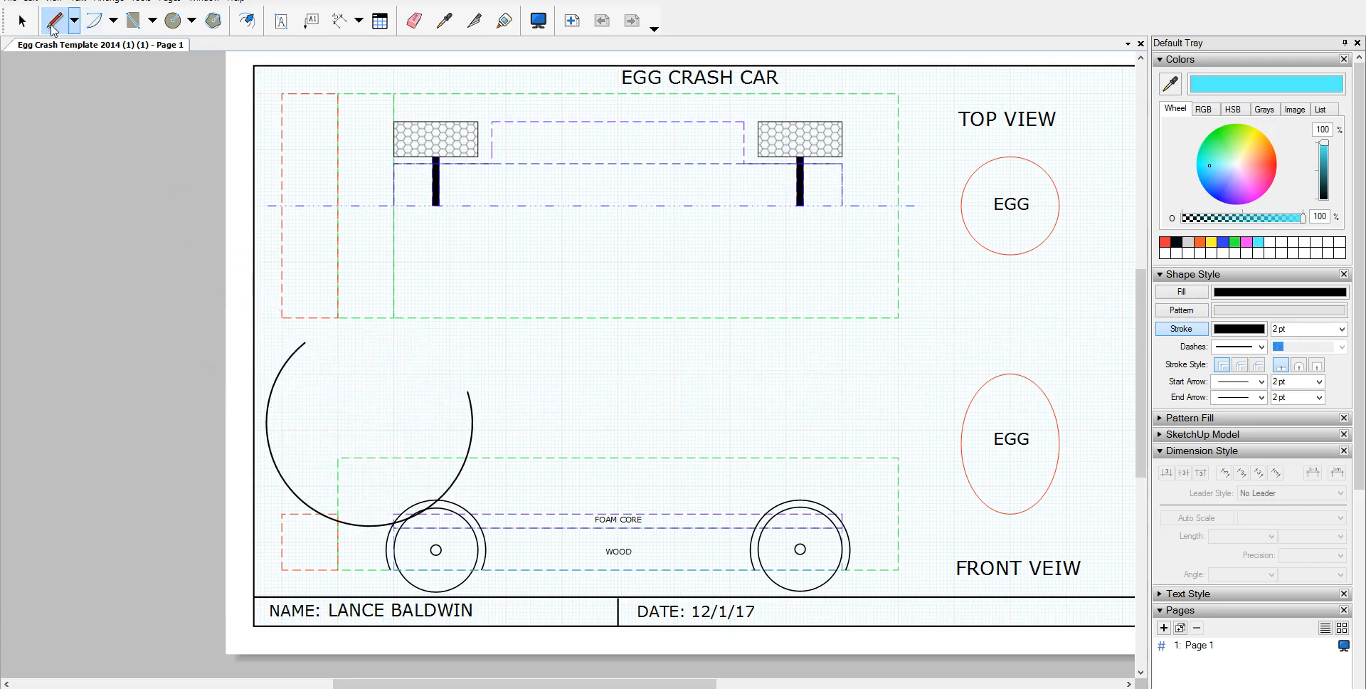
key(ctrl+z)
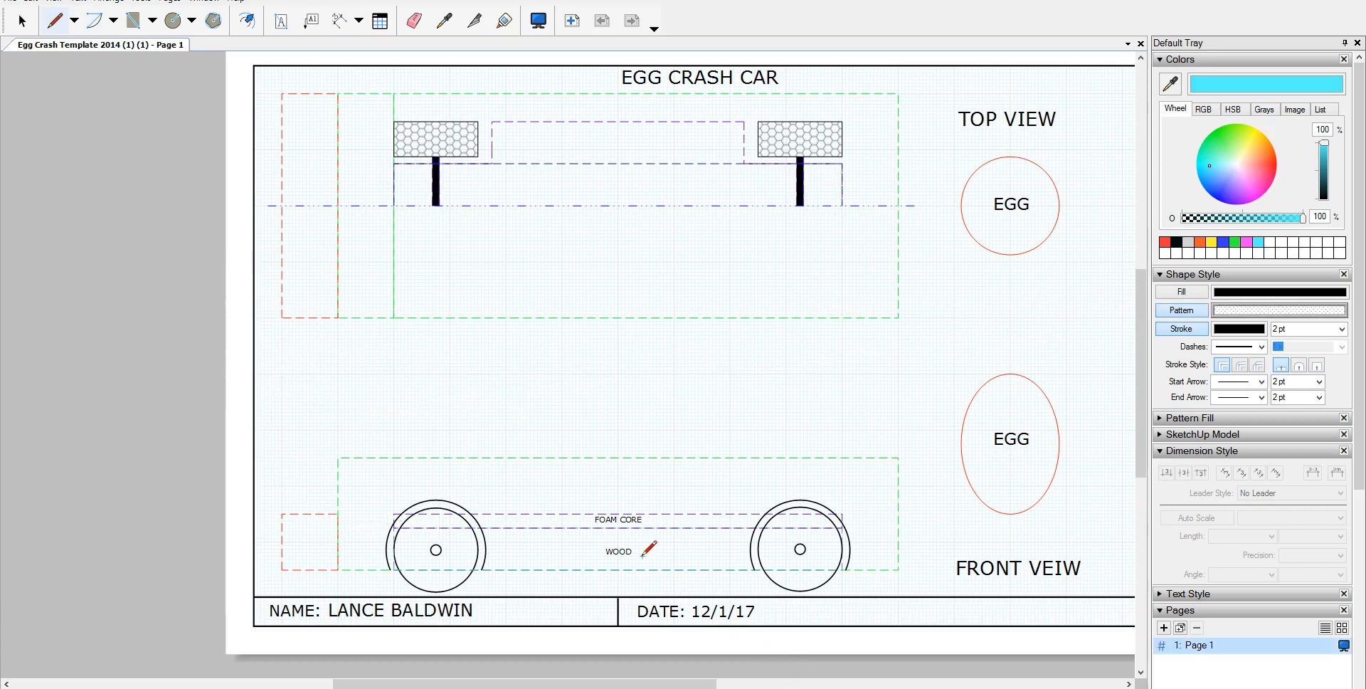
click(1196, 312)
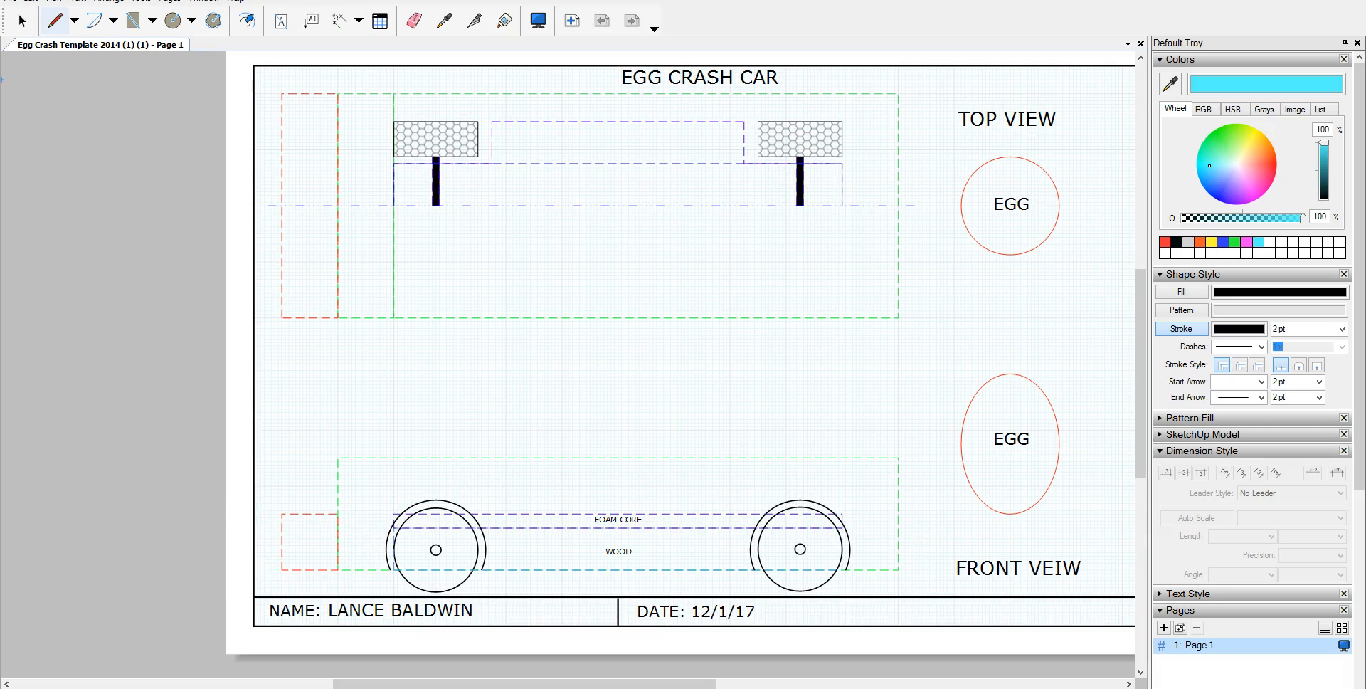
Step: Trace the car's nose, hood and sloping roofline in the front view with straight lines
click(74, 23)
click(74, 47)
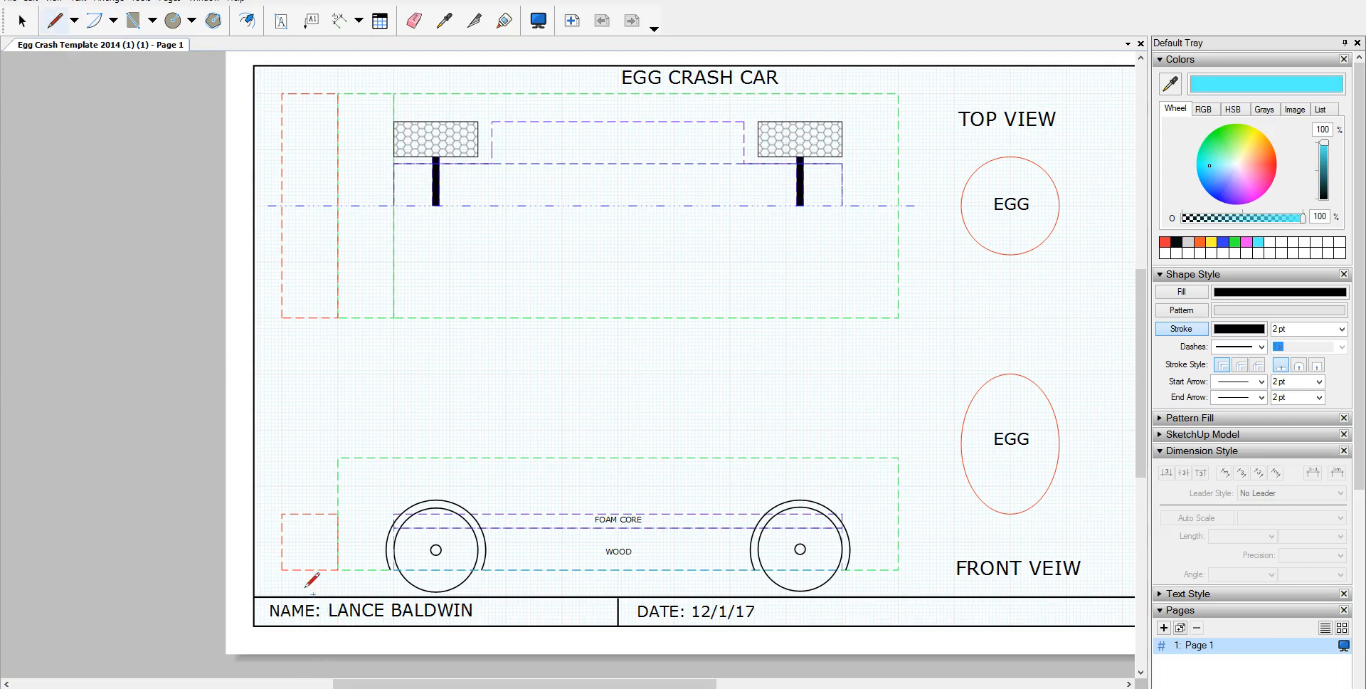
click(281, 570)
double_click(338, 513)
drag(443, 458, 339, 513)
double_click(338, 513)
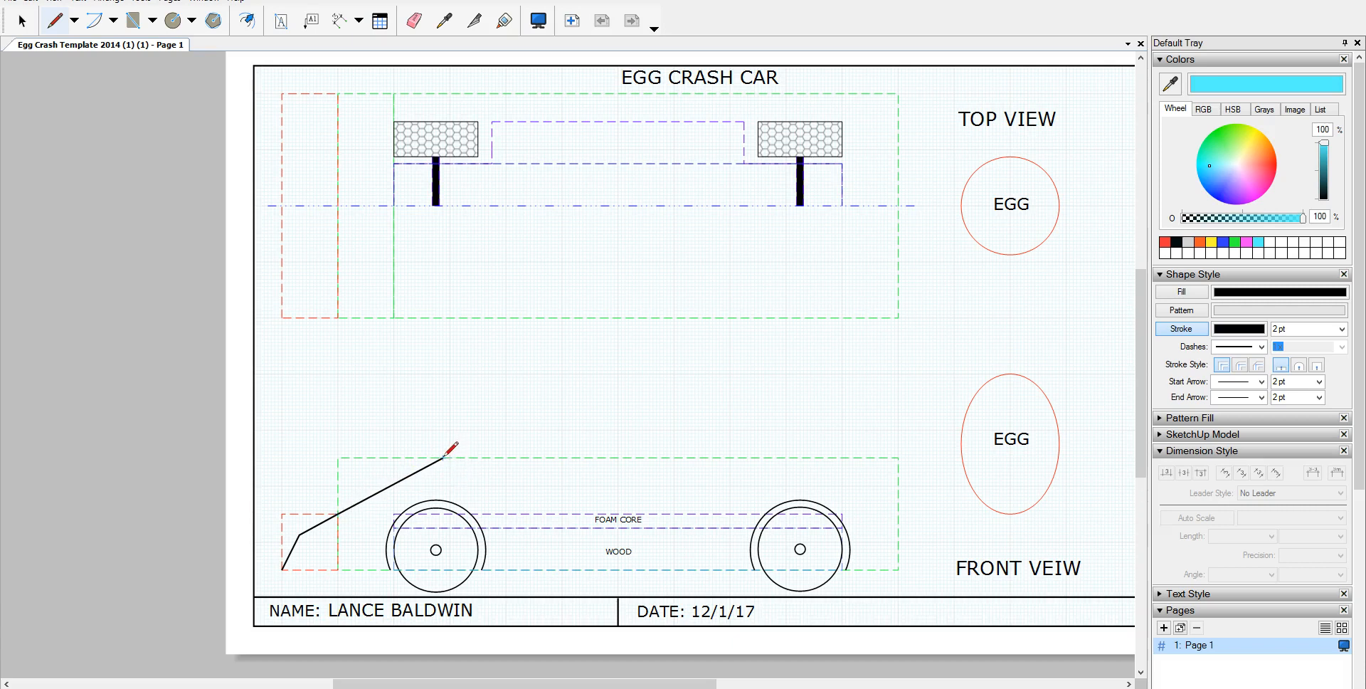
mouse_move(443, 457)
mouse_down()
mouse_move(575, 467)
mouse_move(423, 506)
mouse_move(397, 490)
mouse_up()
click(608, 485)
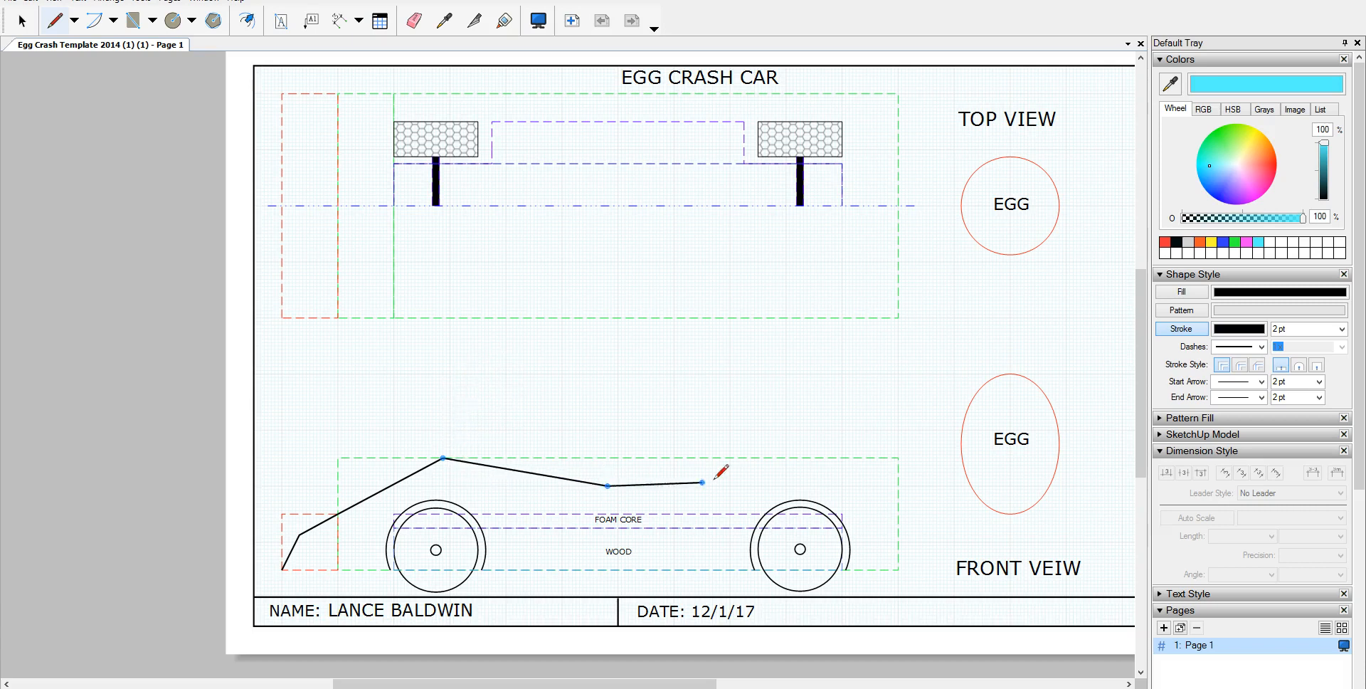
double_click(800, 458)
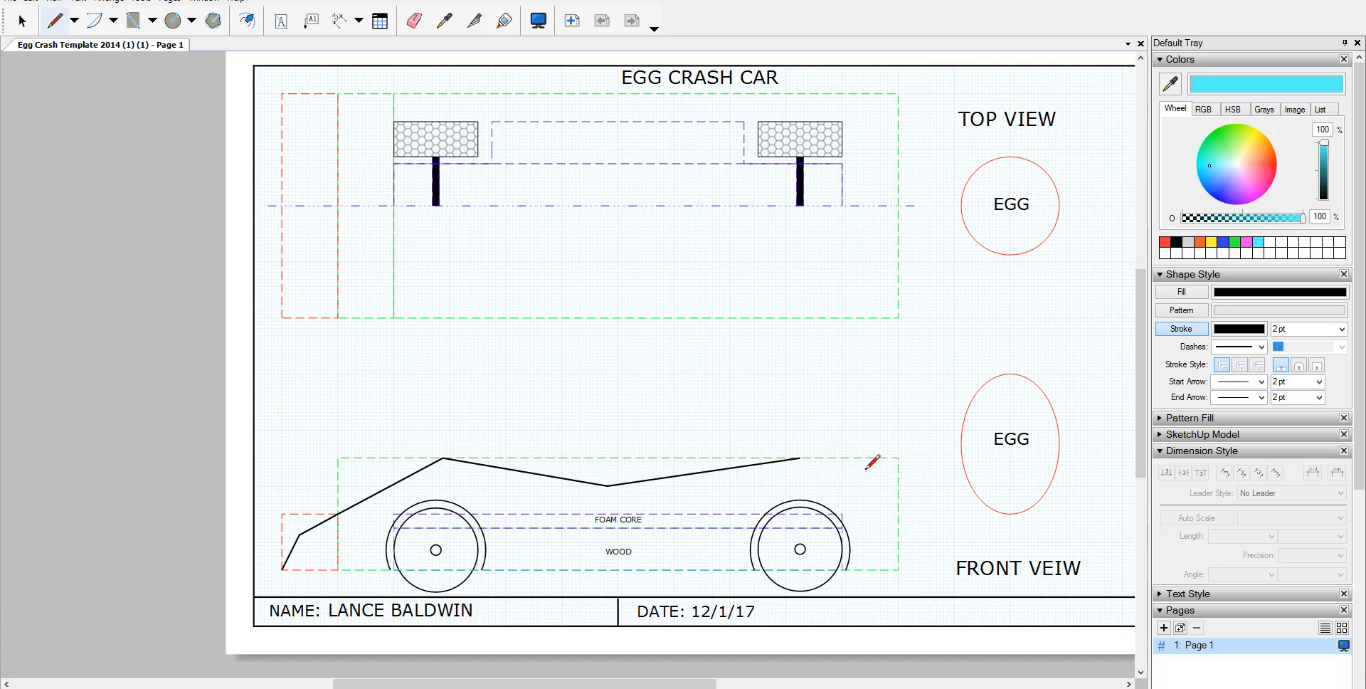
Step: Draw the car's vertical back edge and the bottom edge back to the front corner
click(898, 499)
click(800, 457)
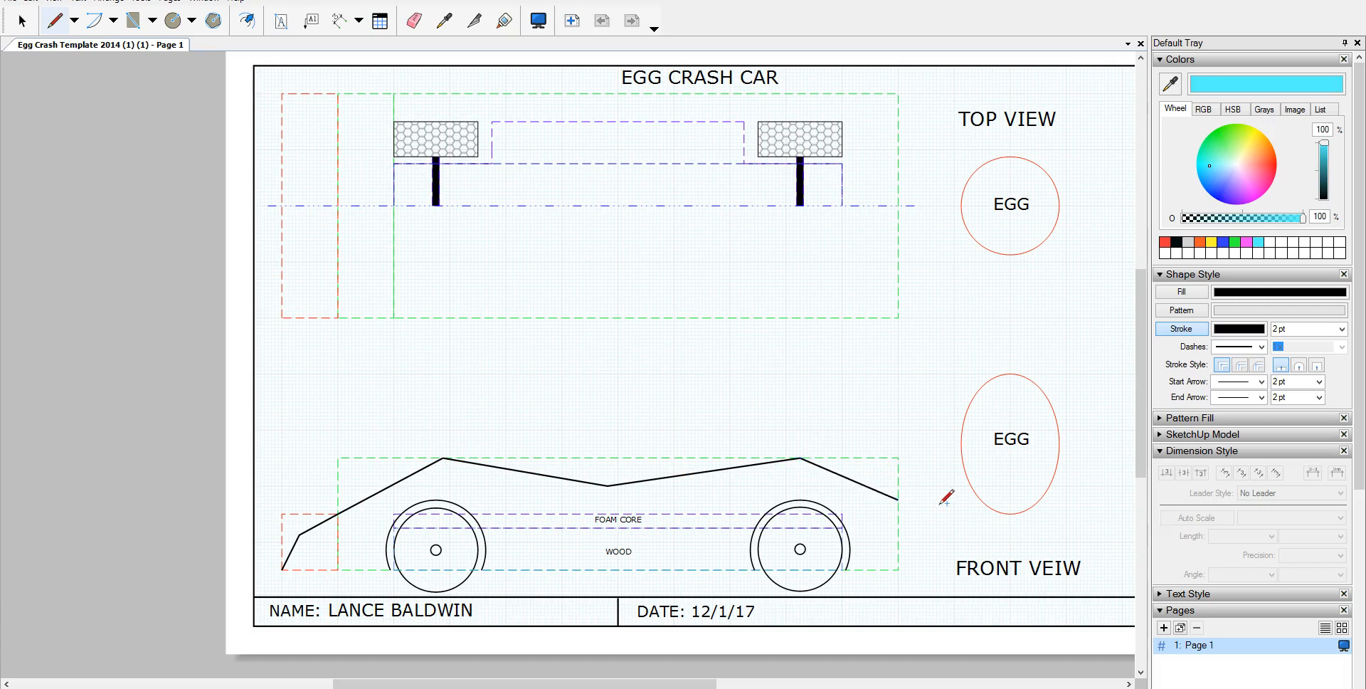
click(897, 499)
click(897, 569)
click(898, 569)
drag(755, 568, 481, 569)
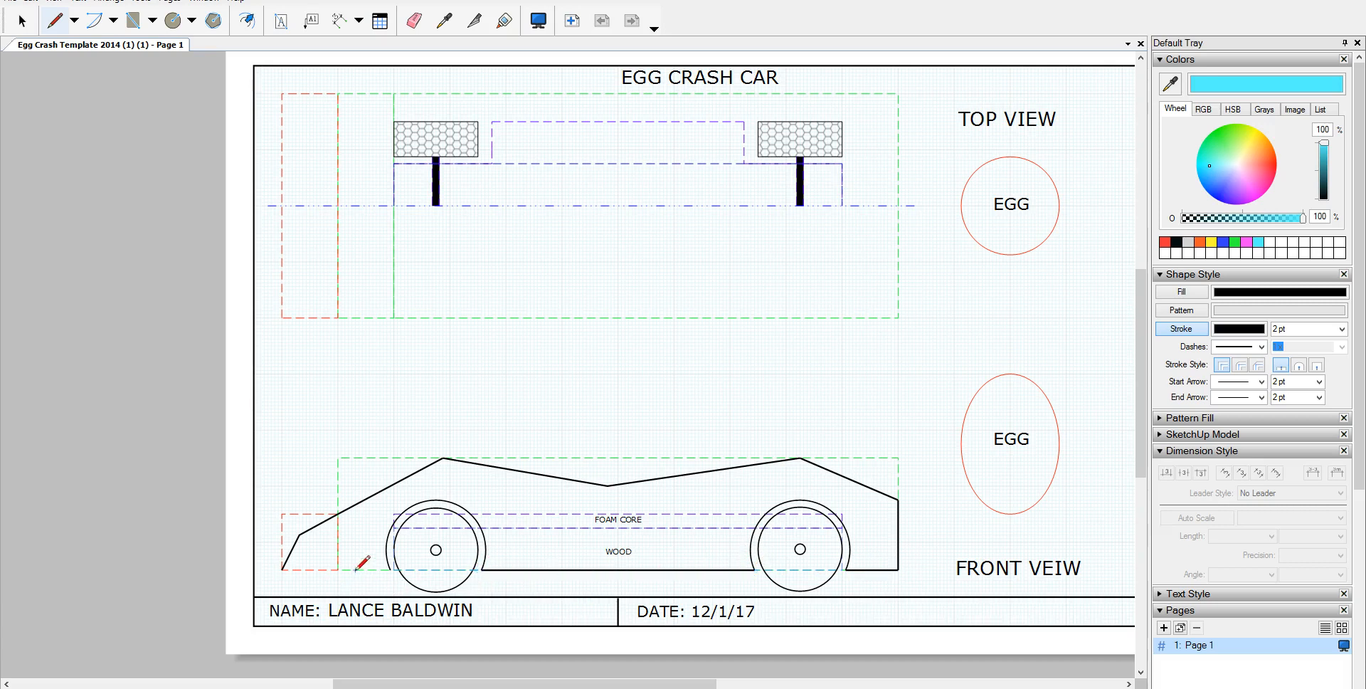
drag(390, 568, 285, 569)
Step: Give new shapes a light grey fill and light grey stroke with 18 pt width
click(1188, 242)
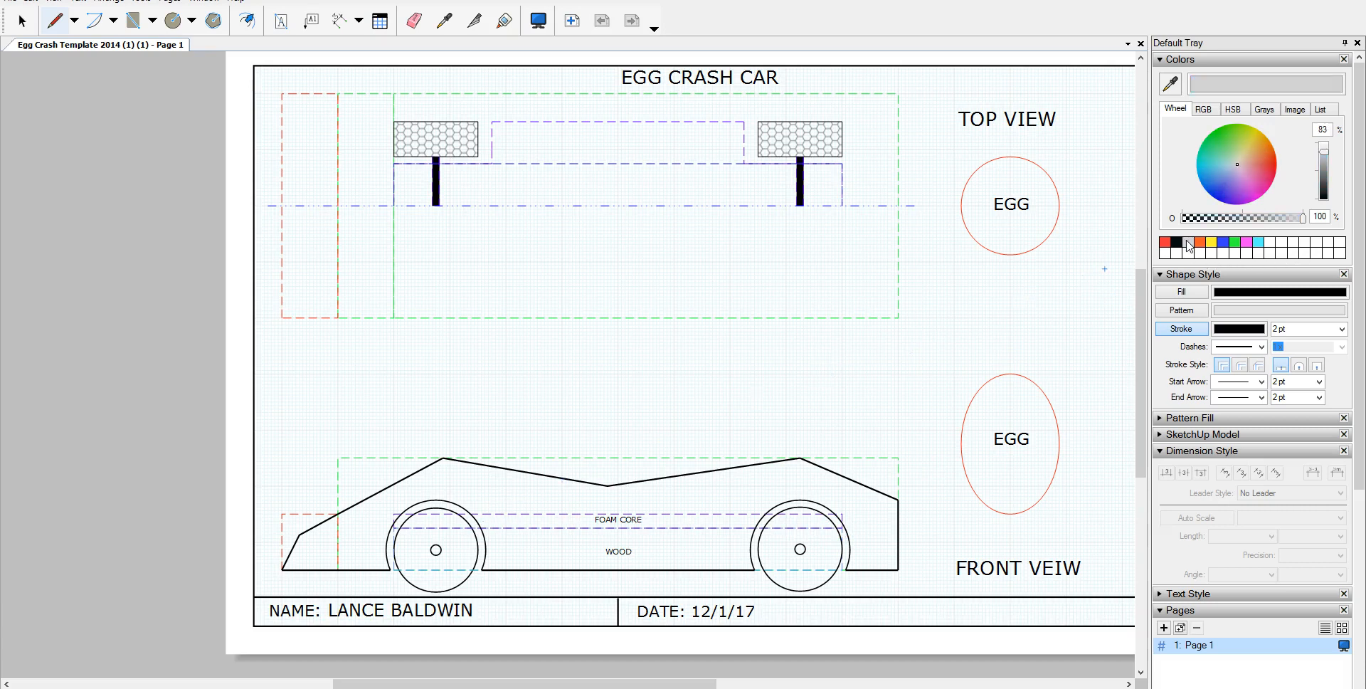
click(1252, 294)
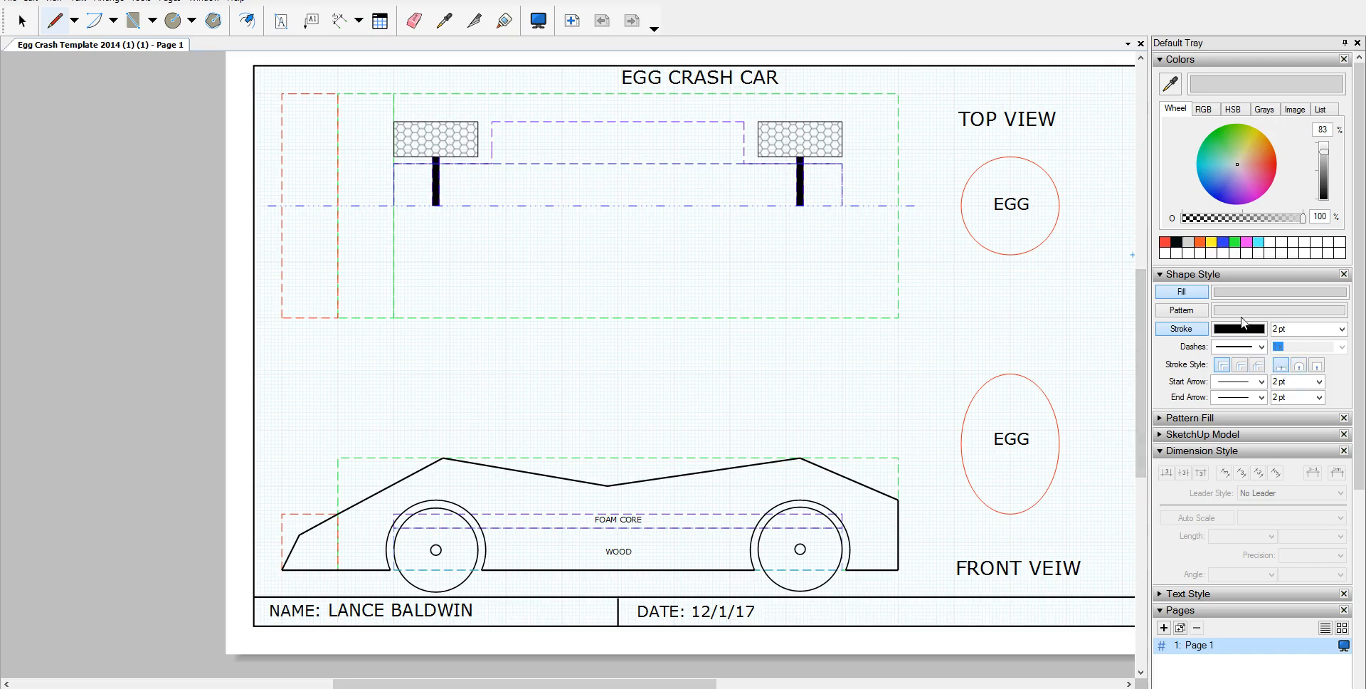
drag(1231, 300, 1239, 328)
click(1291, 329)
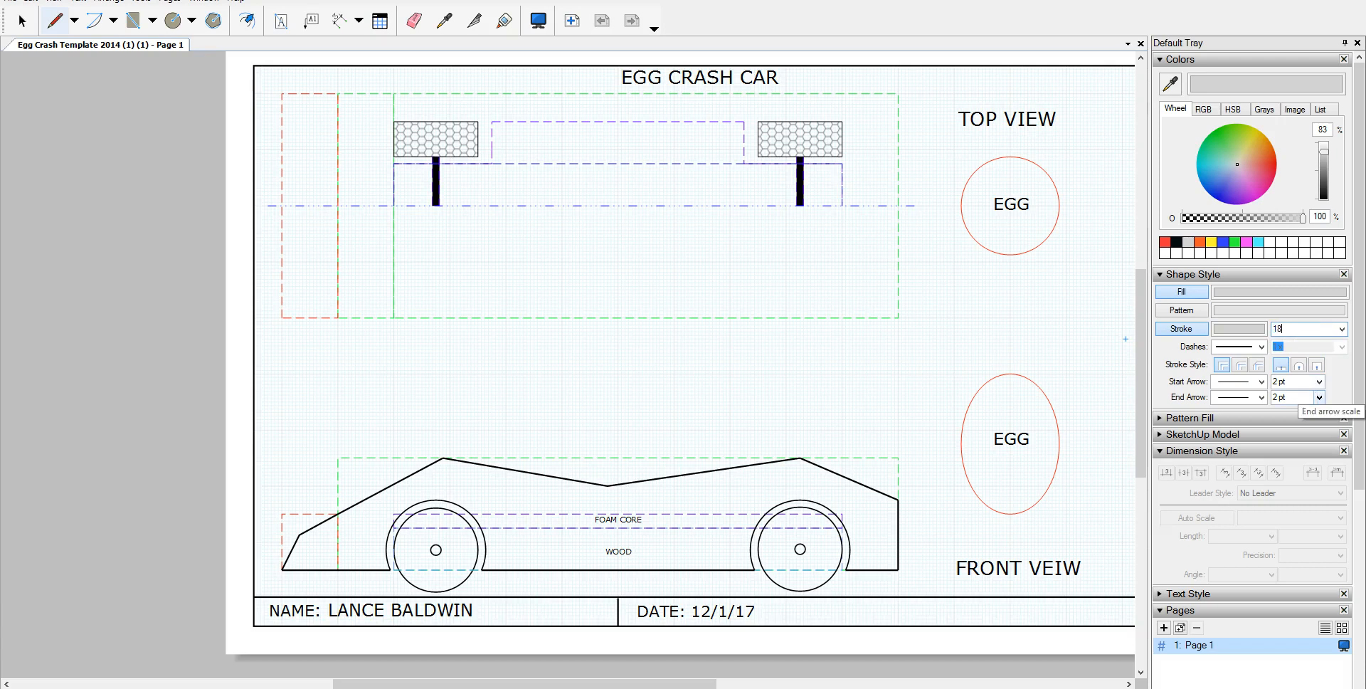
key(Return)
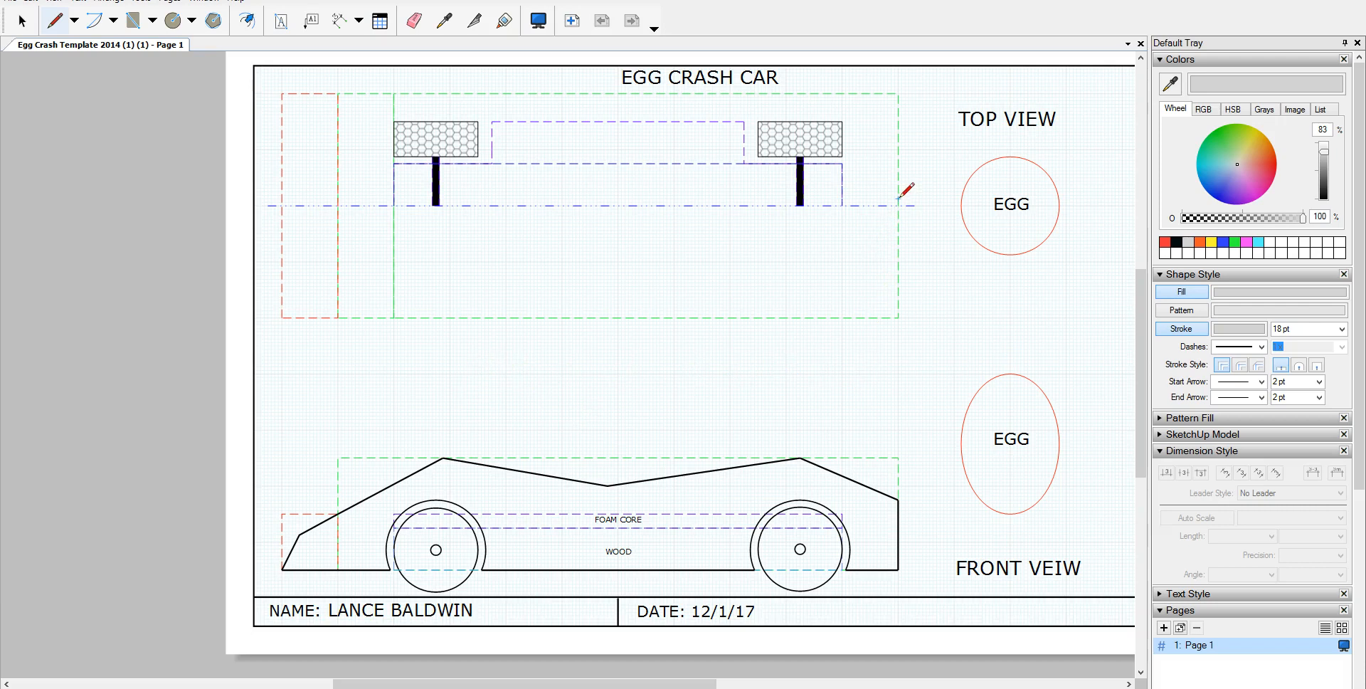
click(607, 384)
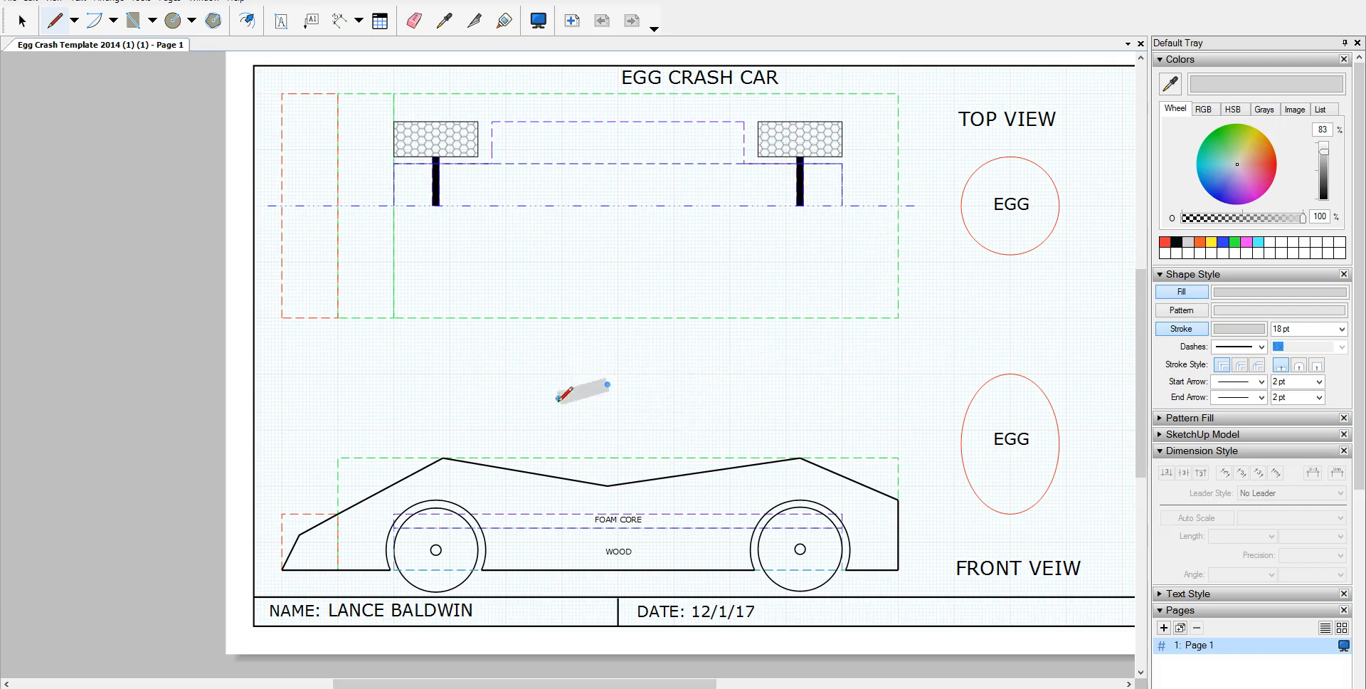
Step: Cancel the stray line and draw the thick grey right-side frame line of the top view
click(60, 33)
mouse_move(557, 325)
middle_down()
mouse_move(740, 436)
mouse_move(567, 448)
mouse_move(542, 502)
middle_up()
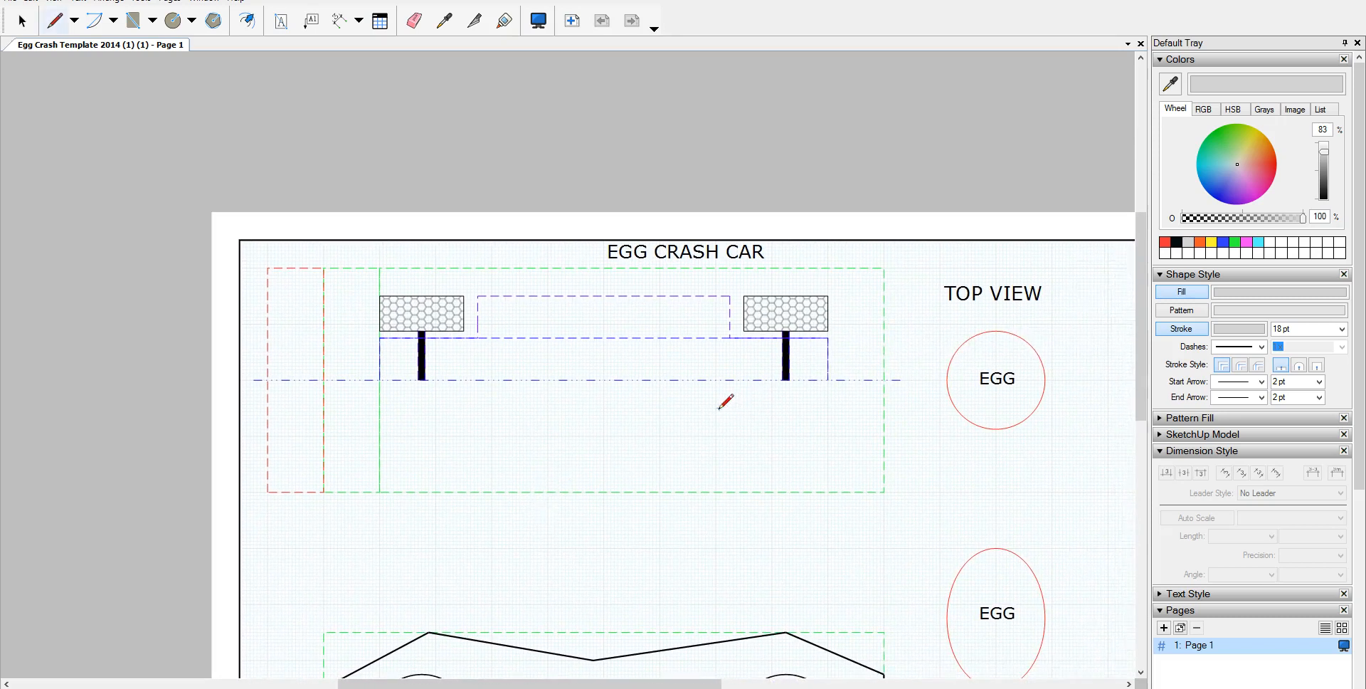
scroll(708, 382, up, 3)
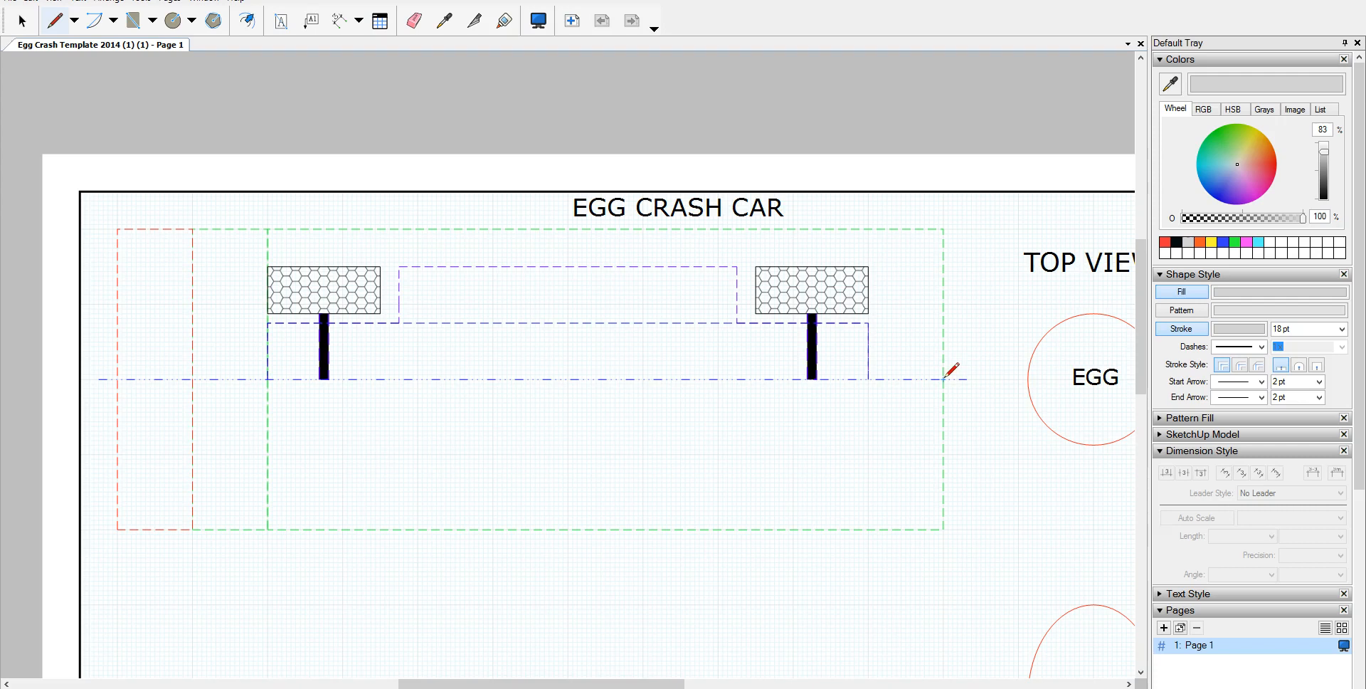
scroll(946, 378, up, 6)
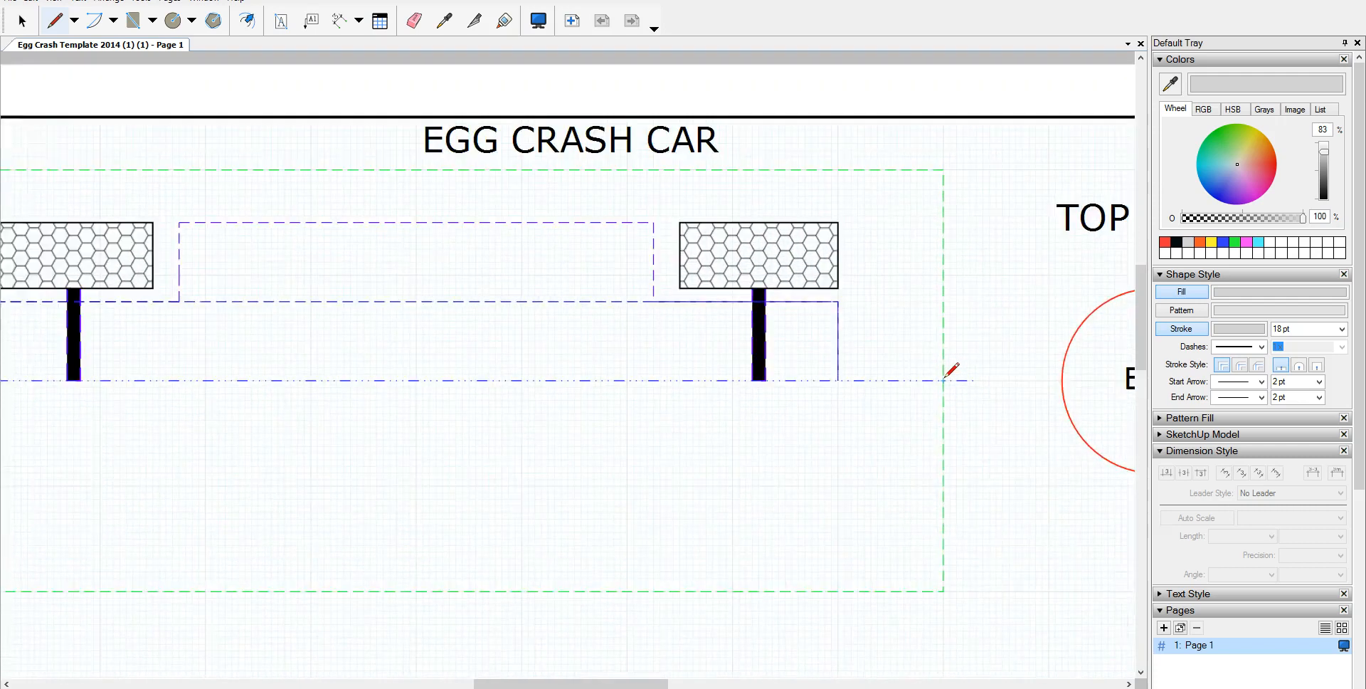
scroll(946, 377, down, 2)
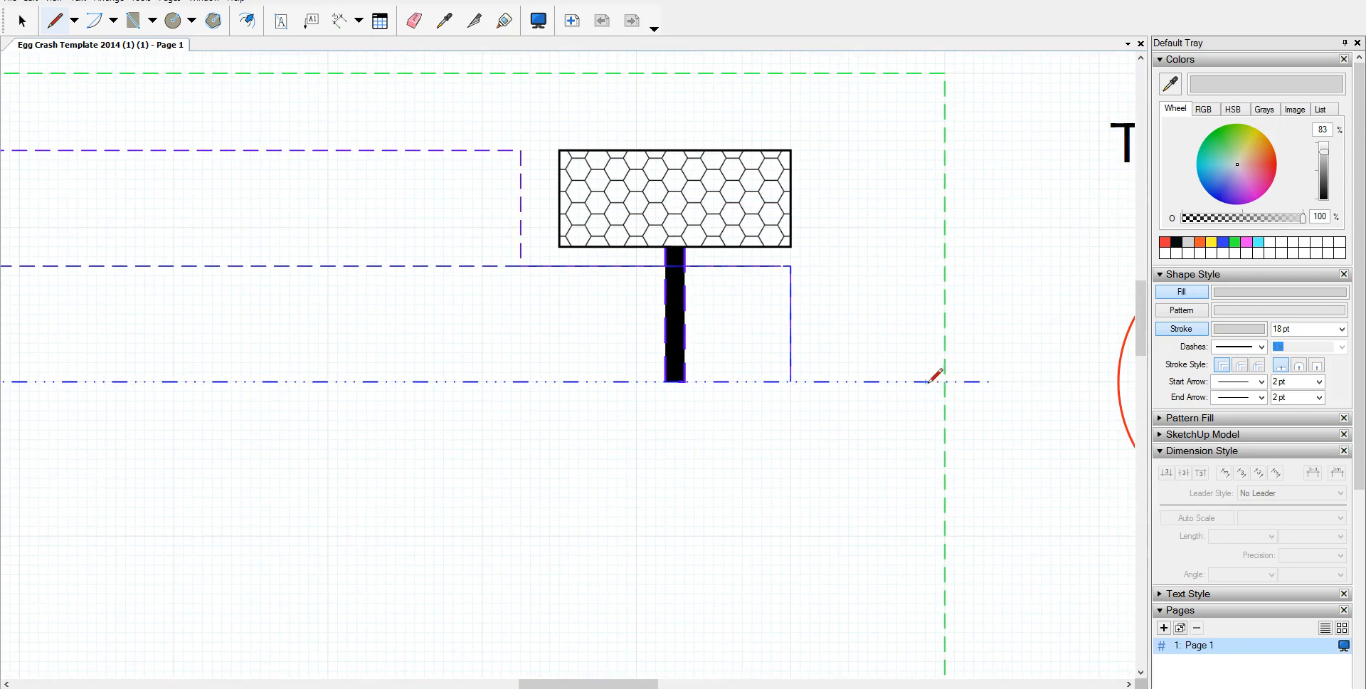
drag(927, 382, 929, 74)
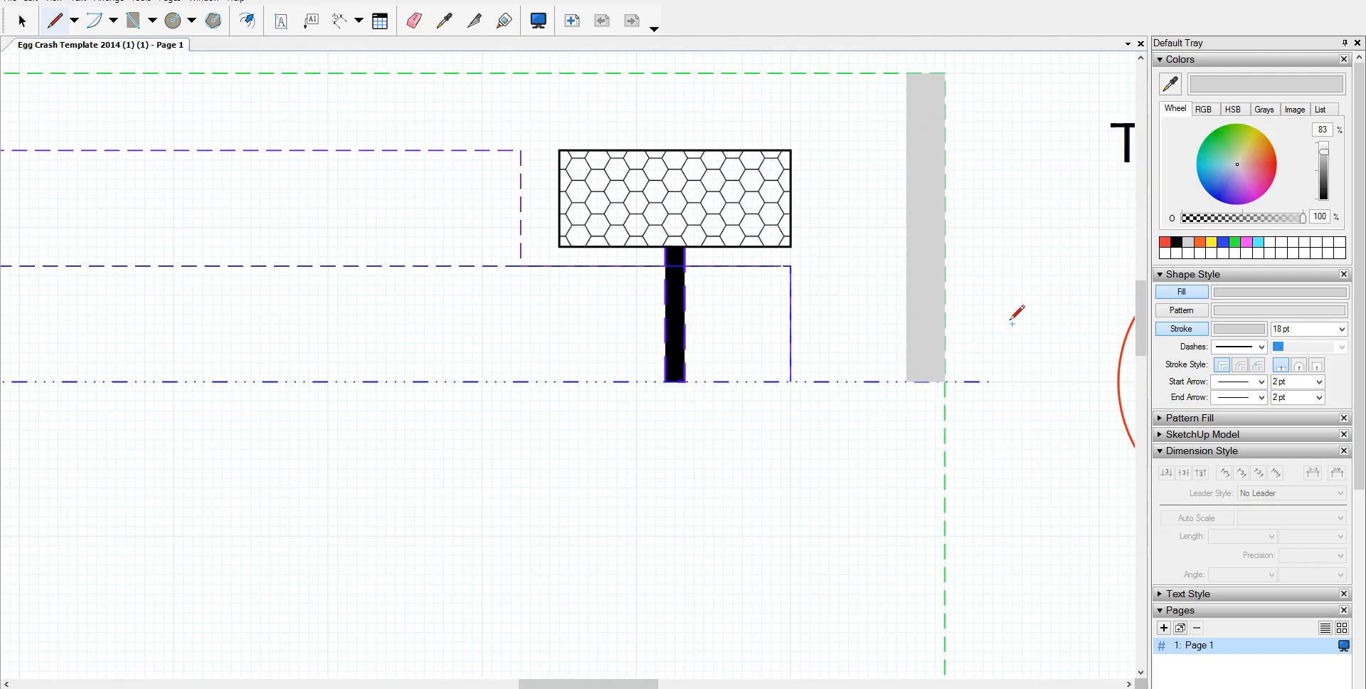
Step: Extend the grey frame across the top and down the left side of the top view
scroll(742, 314, down, 5)
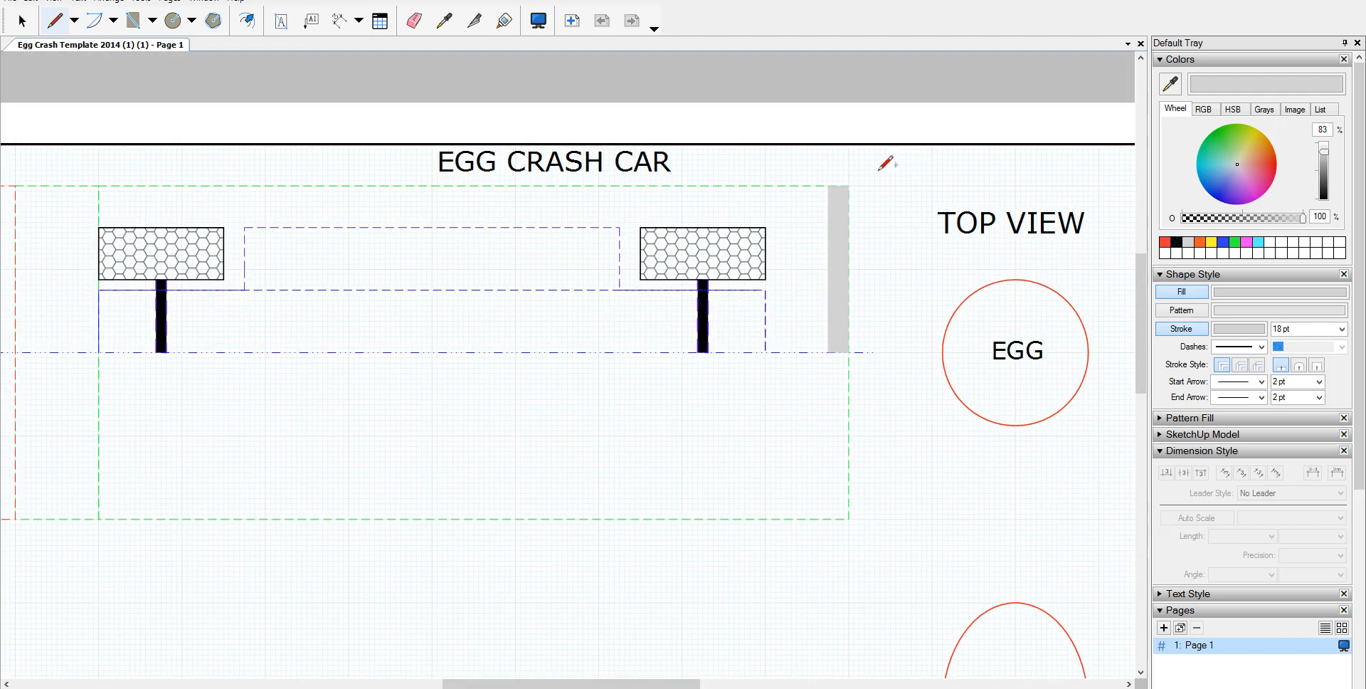
click(828, 195)
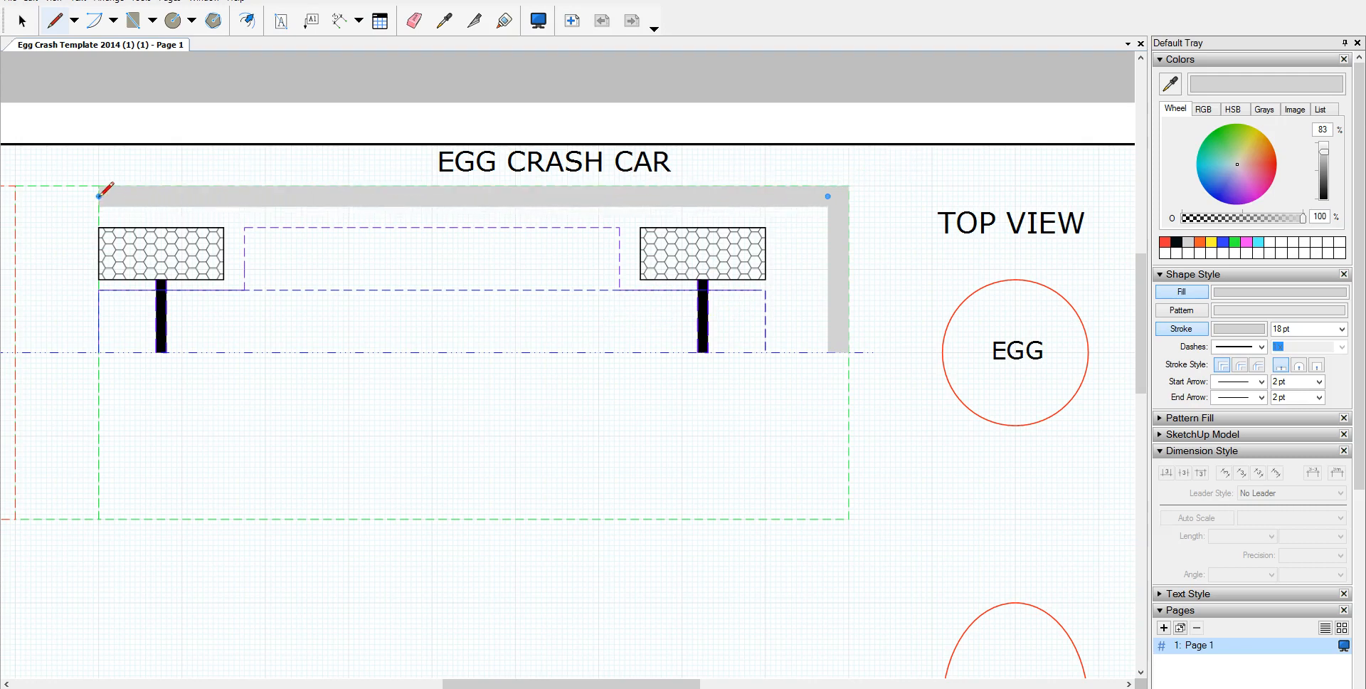
double_click(16, 195)
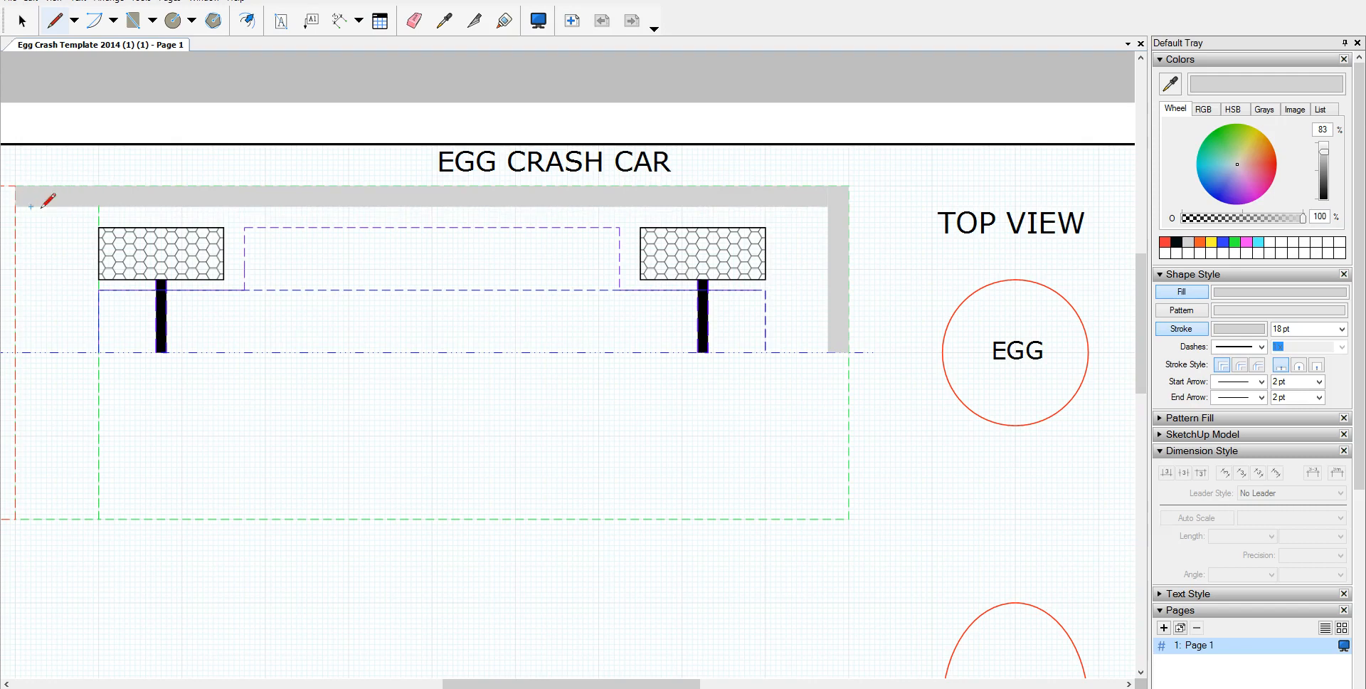
middle_drag(244, 235, 413, 235)
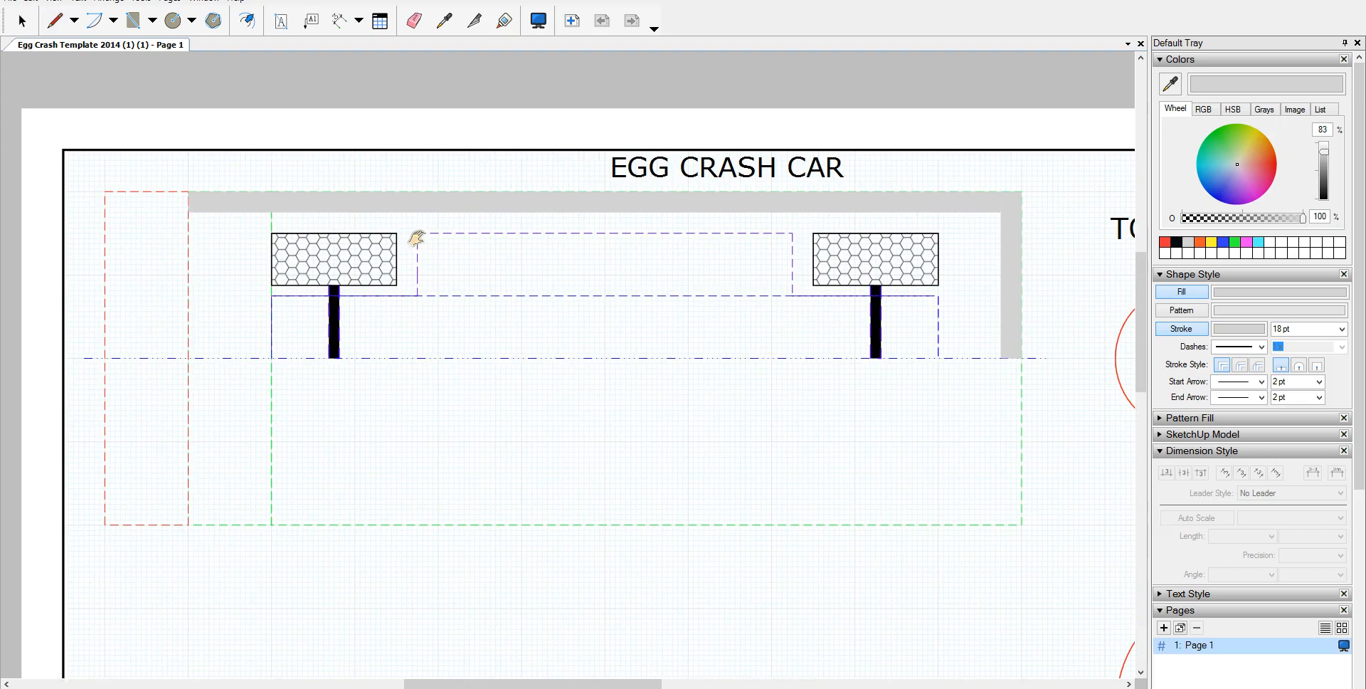
click(198, 212)
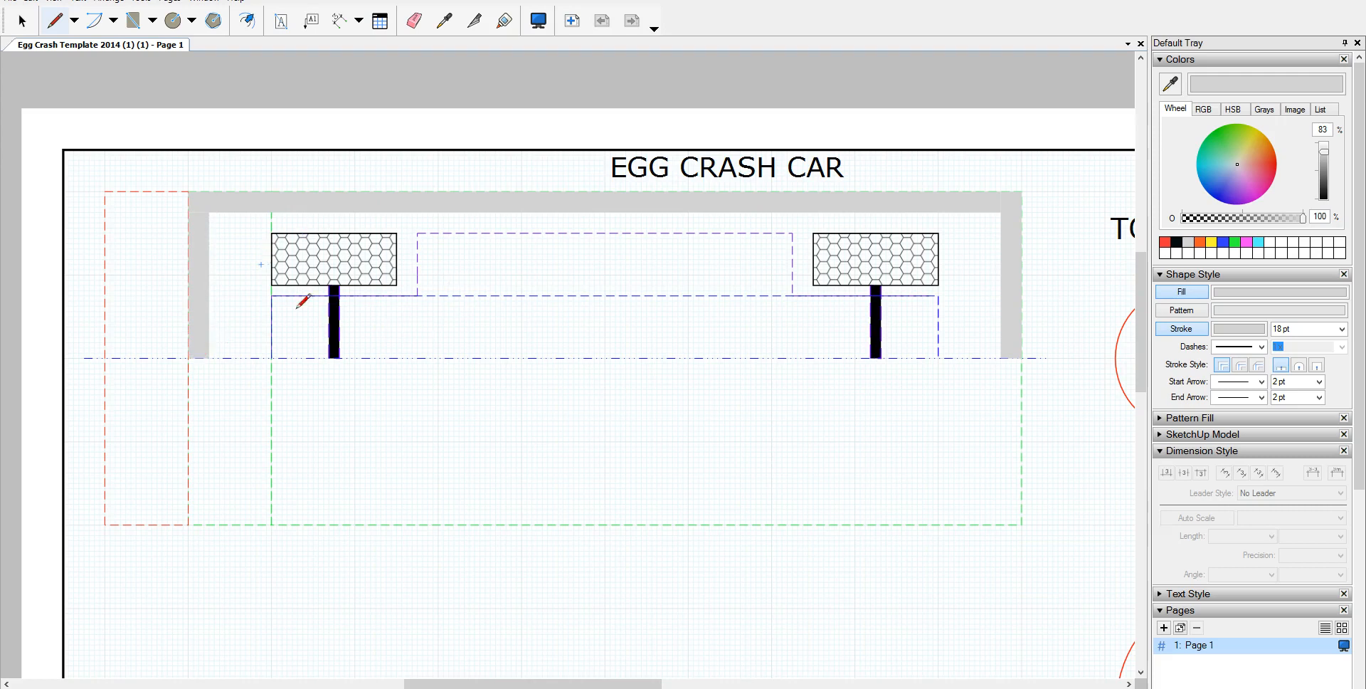
scroll(474, 460, down, 1)
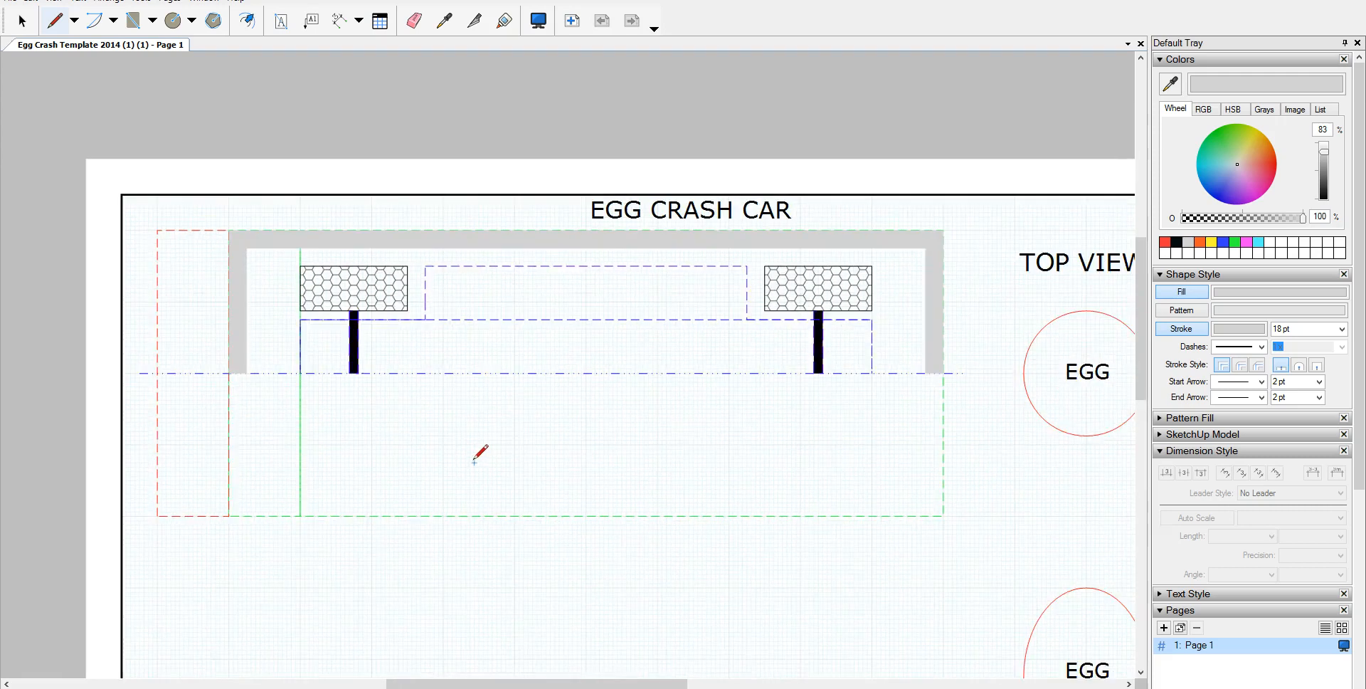
scroll(471, 457, up, 2)
scroll(466, 455, down, 3)
mouse_move(467, 451)
middle_down()
mouse_move(460, 275)
mouse_move(450, 311)
middle_up()
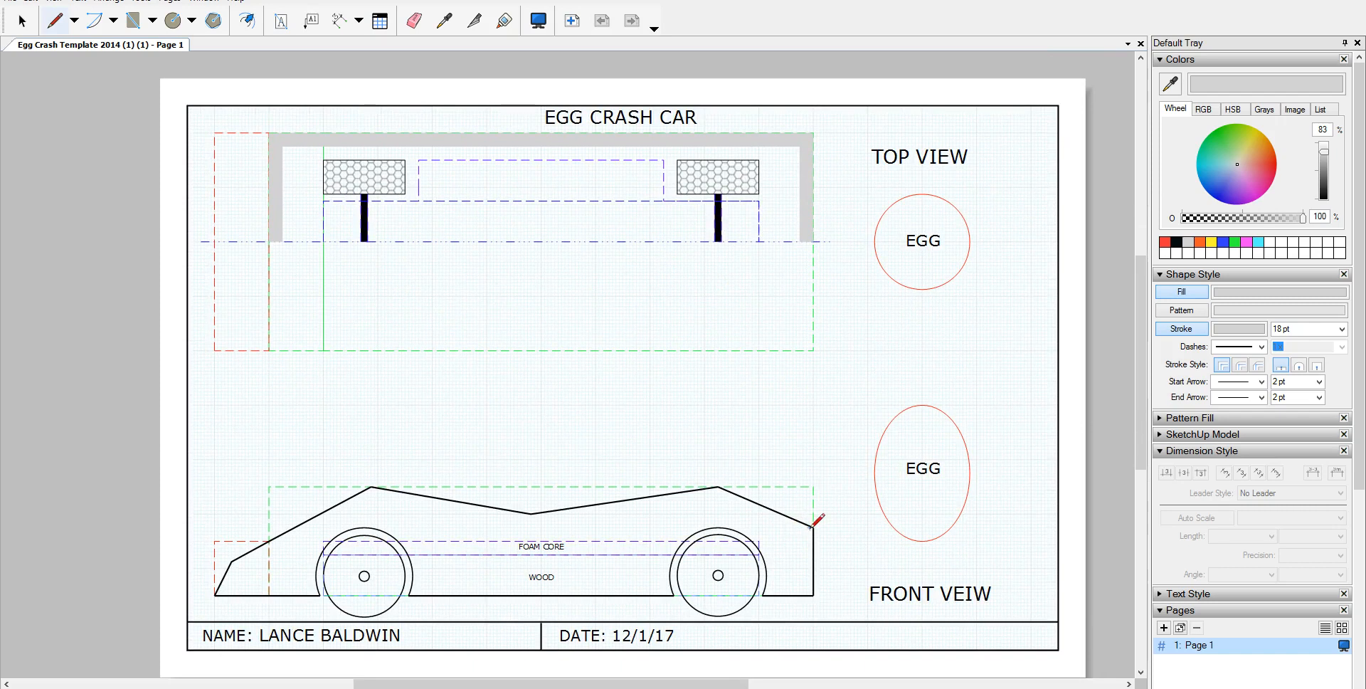
Step: Draw 18 pt grey vertical lines up the rear and front edges of the car body
scroll(787, 549, up, 2)
scroll(787, 549, up, 1)
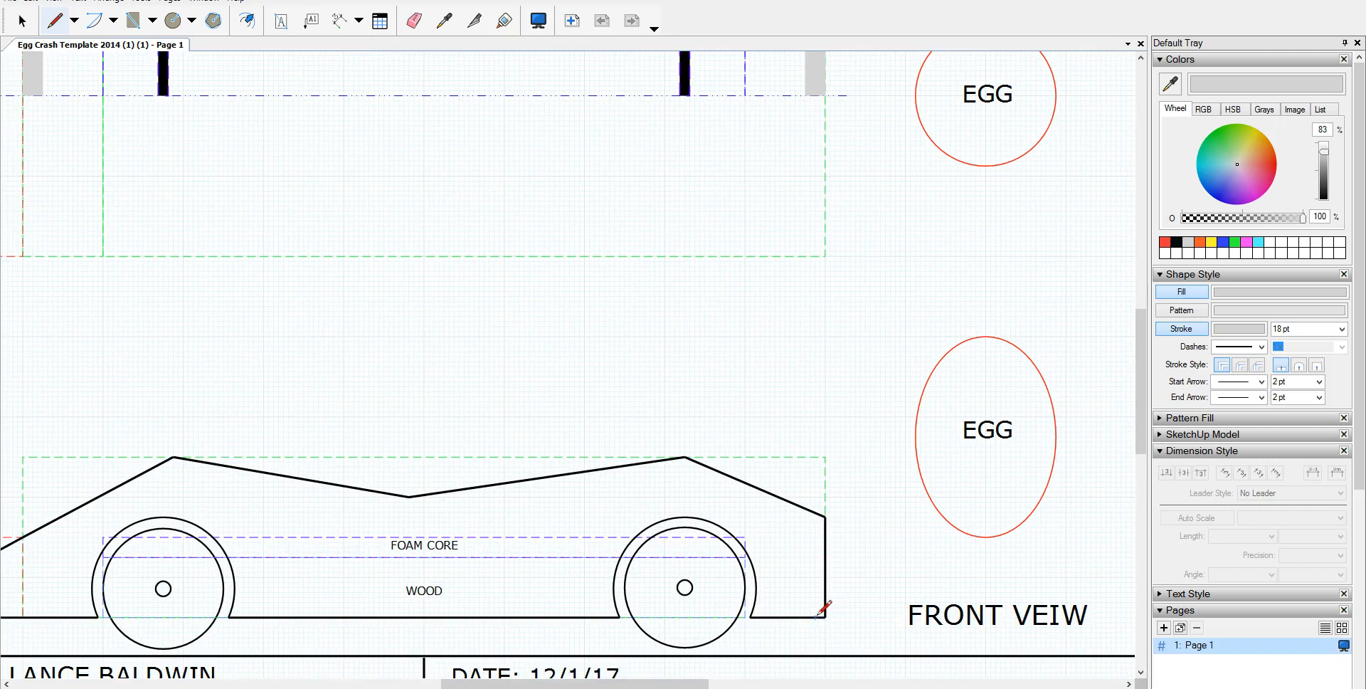
drag(817, 616, 817, 515)
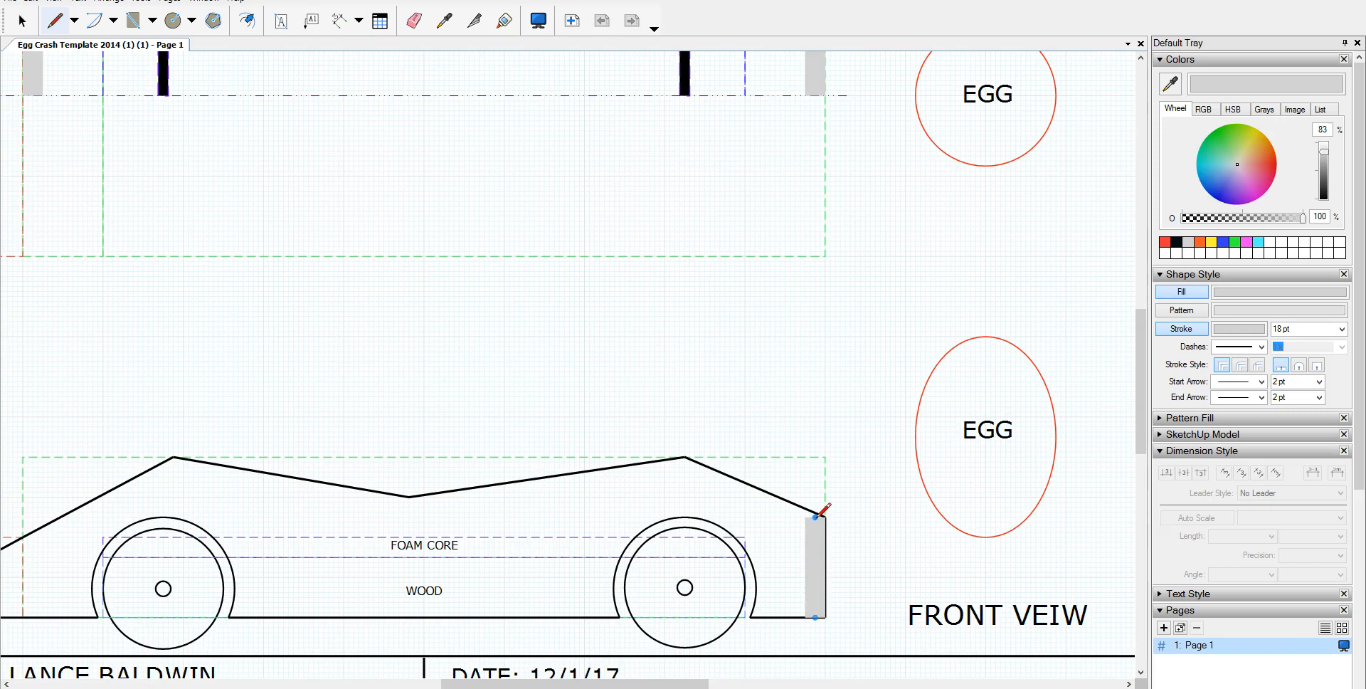
middle_drag(404, 554, 462, 549)
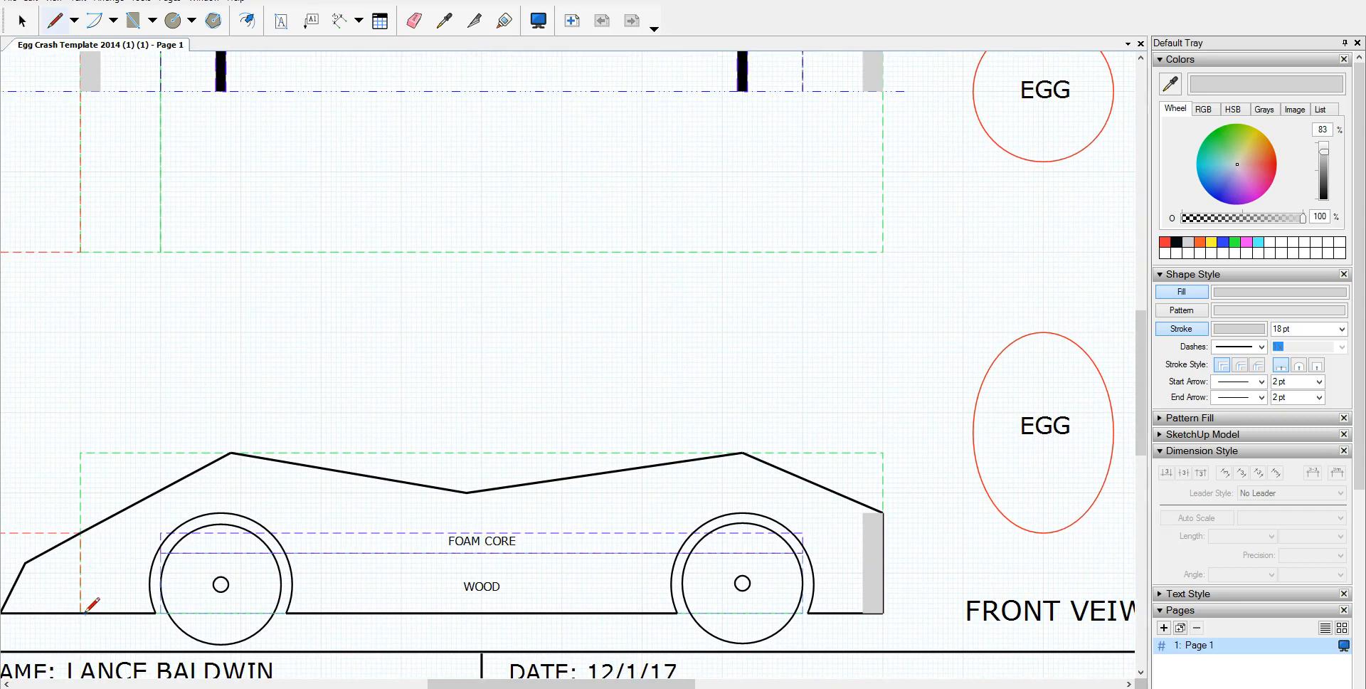
drag(91, 611, 91, 535)
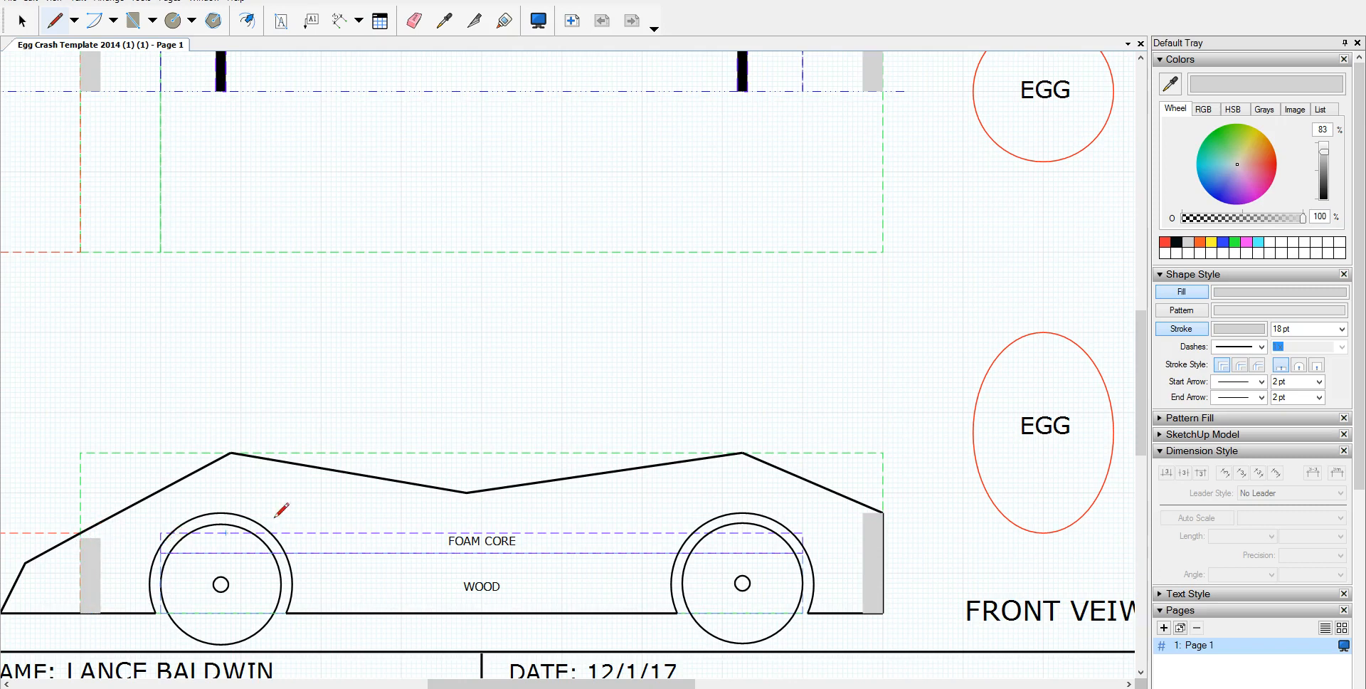
scroll(281, 512, up, 1)
scroll(282, 512, down, 2)
scroll(278, 515, down, 1)
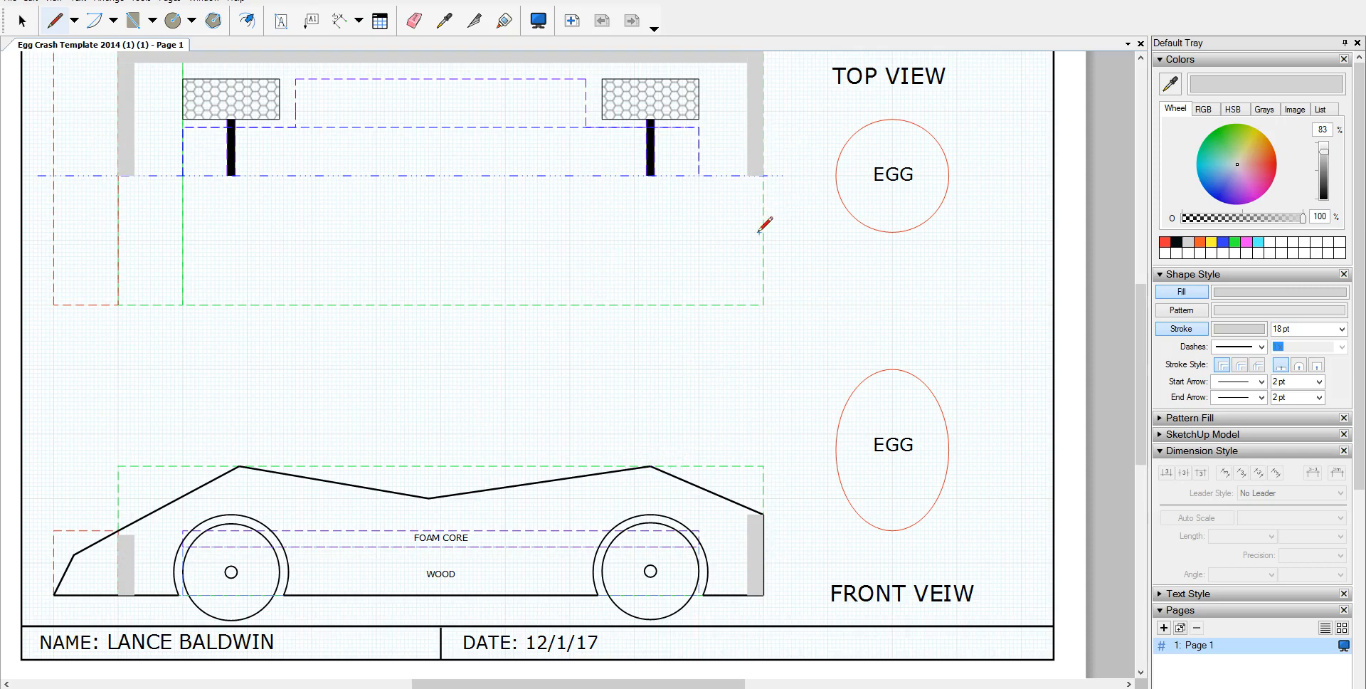
scroll(763, 225, down, 2)
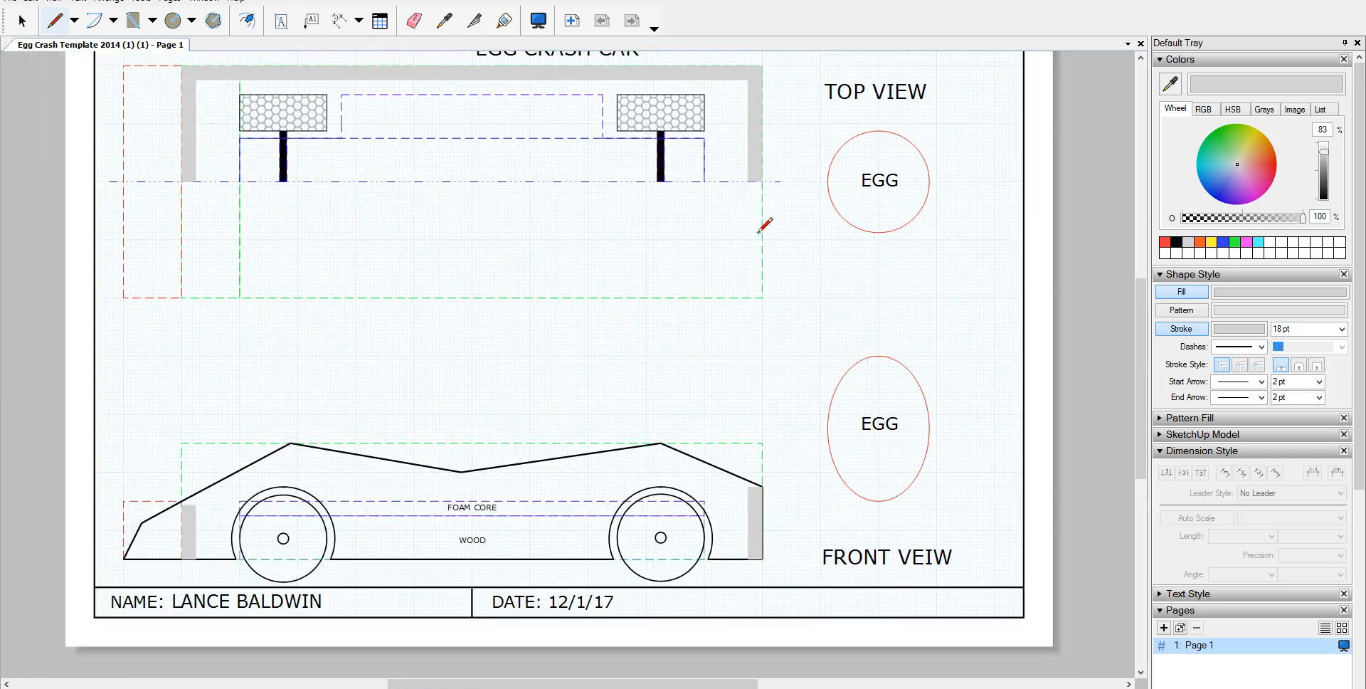